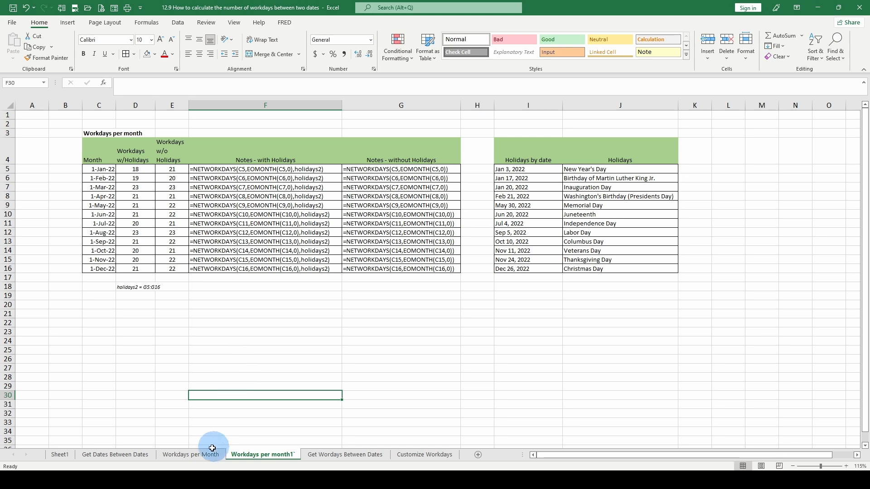
Step: Look at the formula note for Project A on the Workdays per Month sheet, and return to the Workdays per month1 sheet
click(198, 455)
click(252, 152)
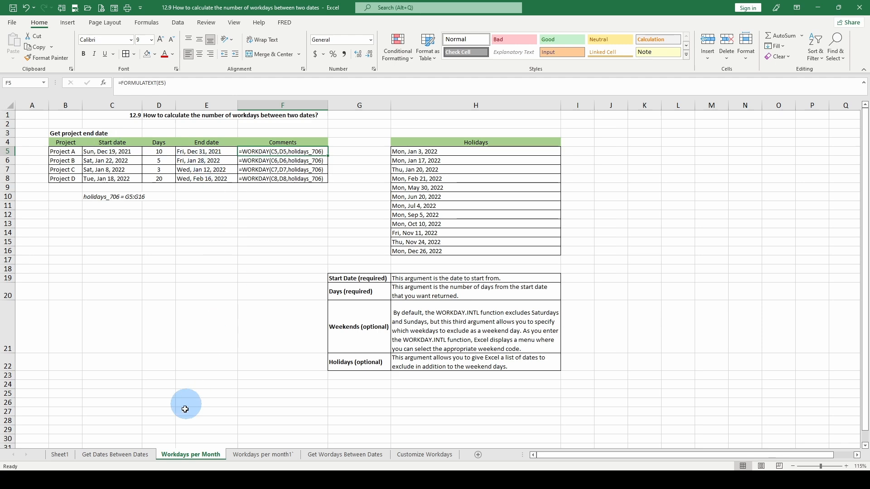
click(245, 457)
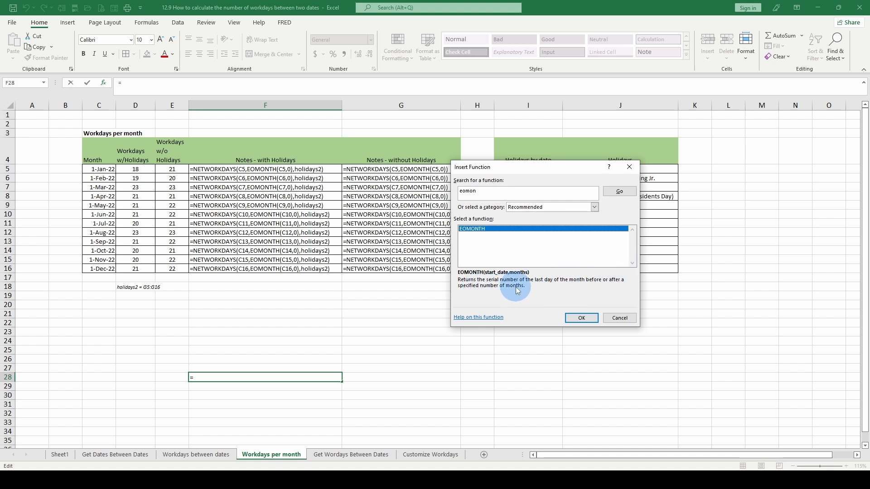
Step: Search the Insert Function list for networkd to read the NETWORKDAYS description, and close it without inserting a function
text(networkd)
key(Return)
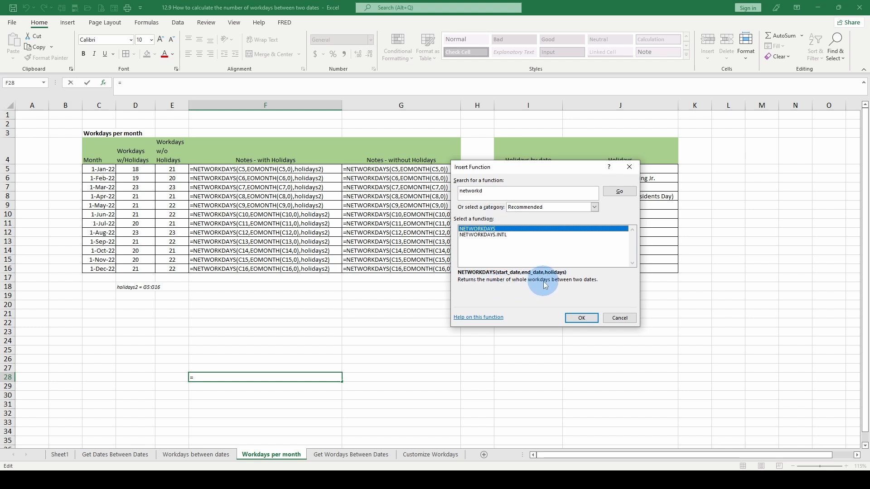
key(Escape)
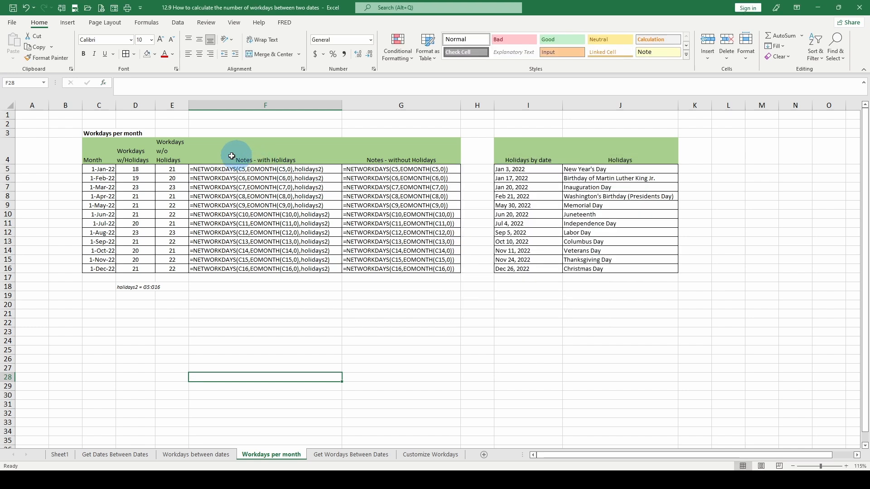
Step: Examine the month start date in C5 and the workdays-with-holidays formulas in D5 and D6
click(104, 169)
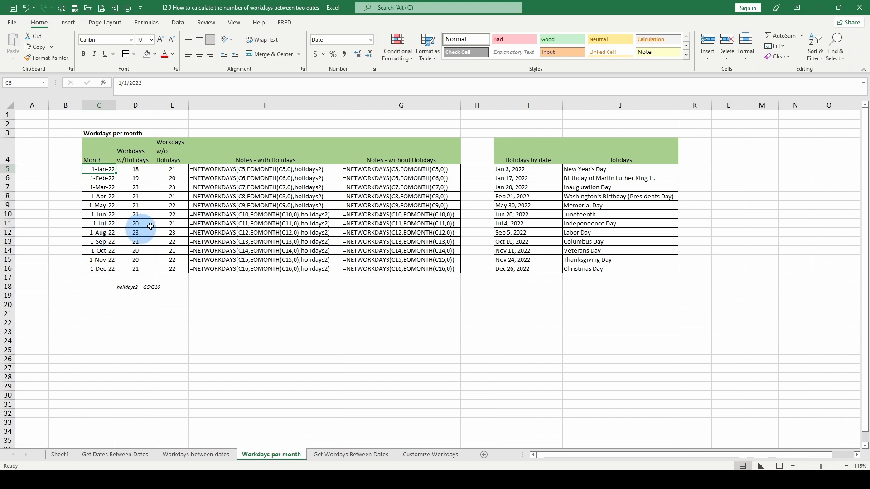
key(Right)
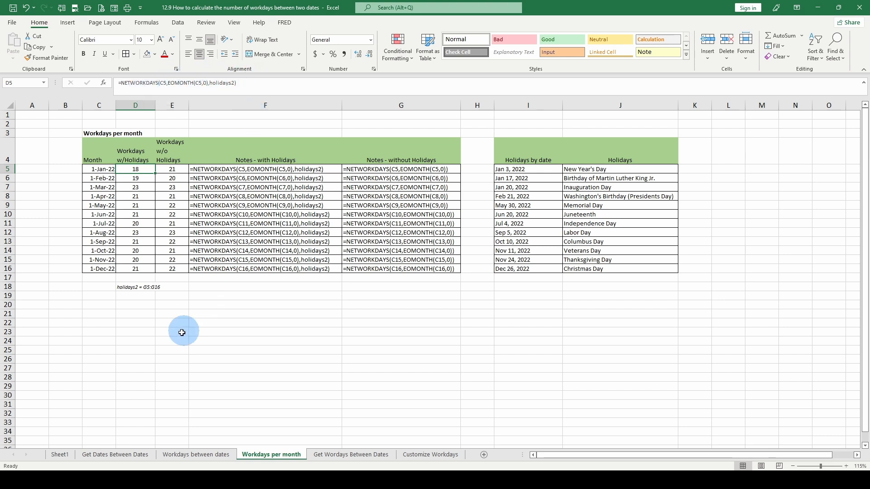
key(Down)
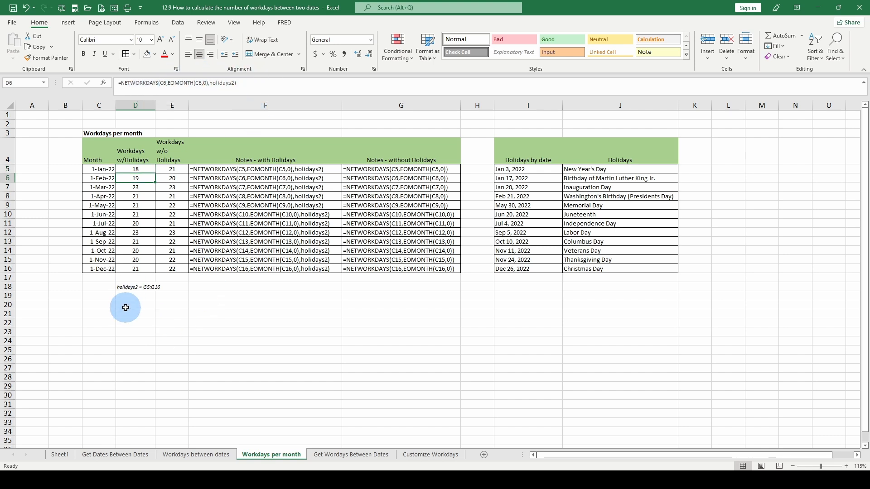
Step: Enter =EOMONTH(C5,0) in cell D20 and format the cell as Short Date
click(126, 307)
text(=eomoint)
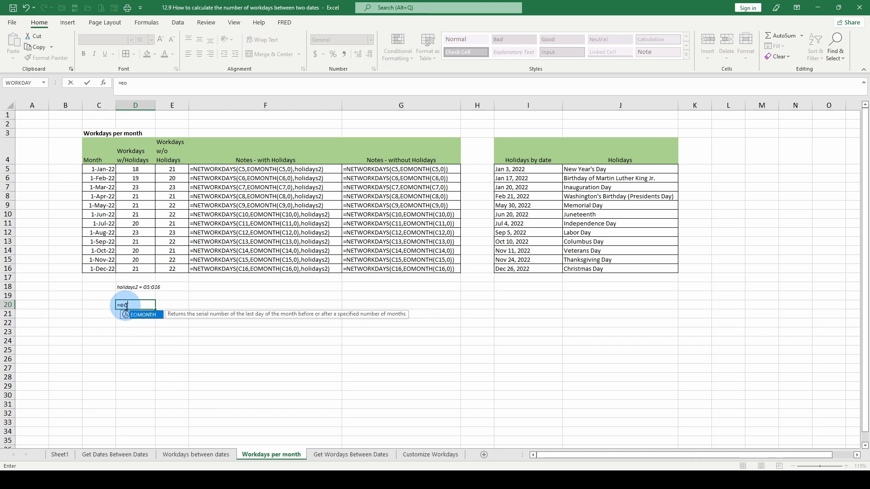
key(BackSpace)
key(BackSpace)
key(BackSpace)
key(BackSpace)
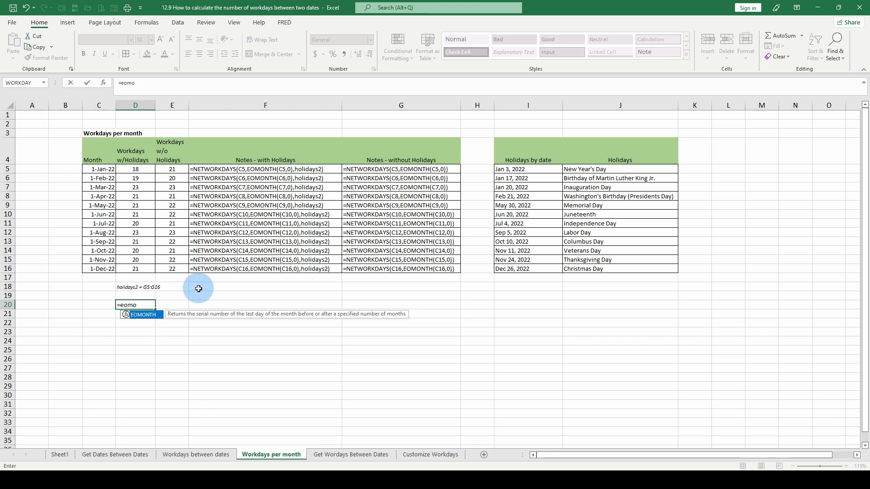
double_click(161, 315)
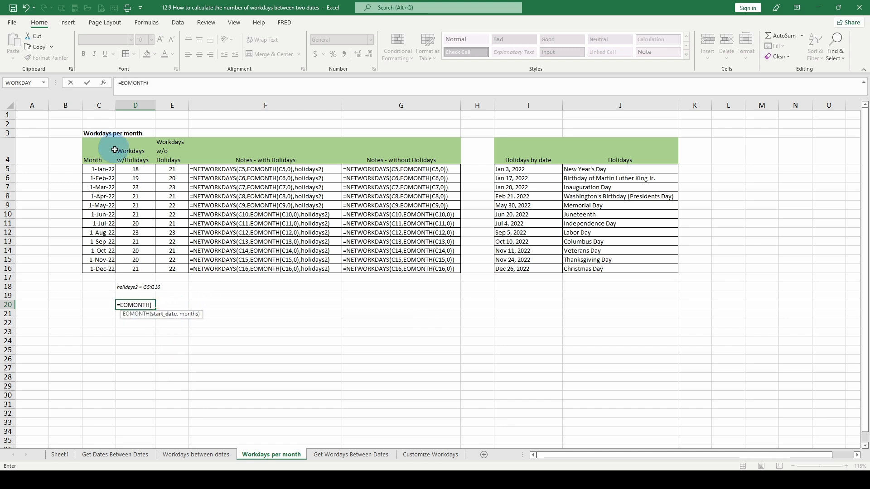
click(96, 168)
text(,0))
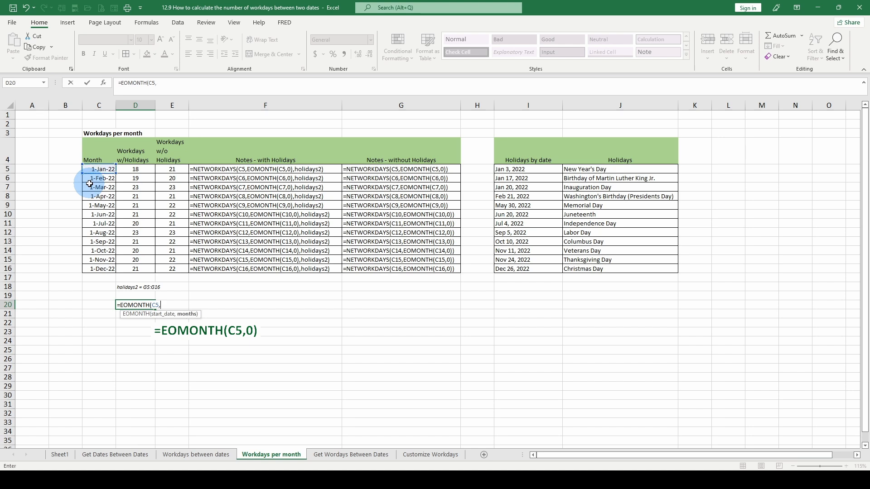
key(ctrl+Return)
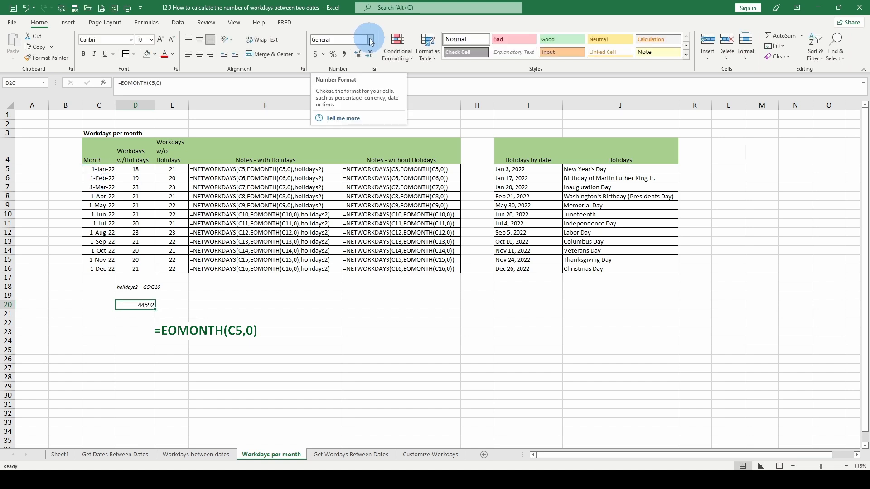
click(370, 41)
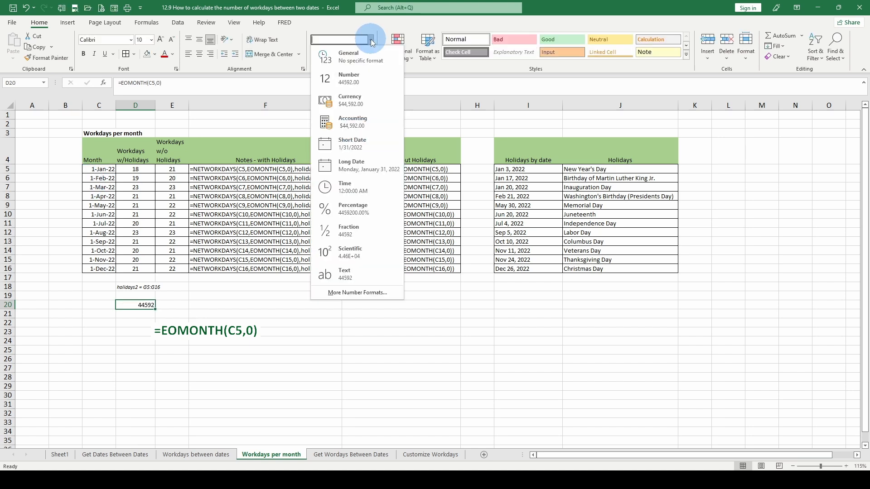
click(345, 149)
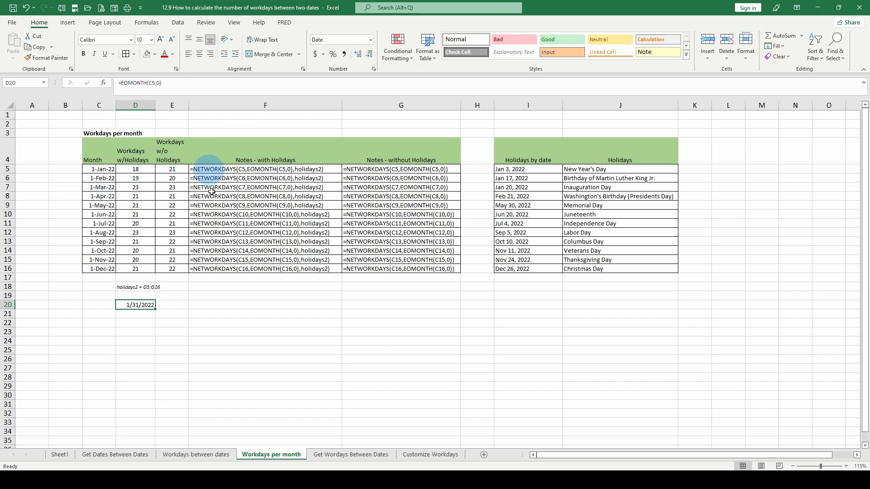
Step: Compare the NETWORKDAYS formulas in D5 and E5, and inspect E5's function arguments without changing them
click(135, 170)
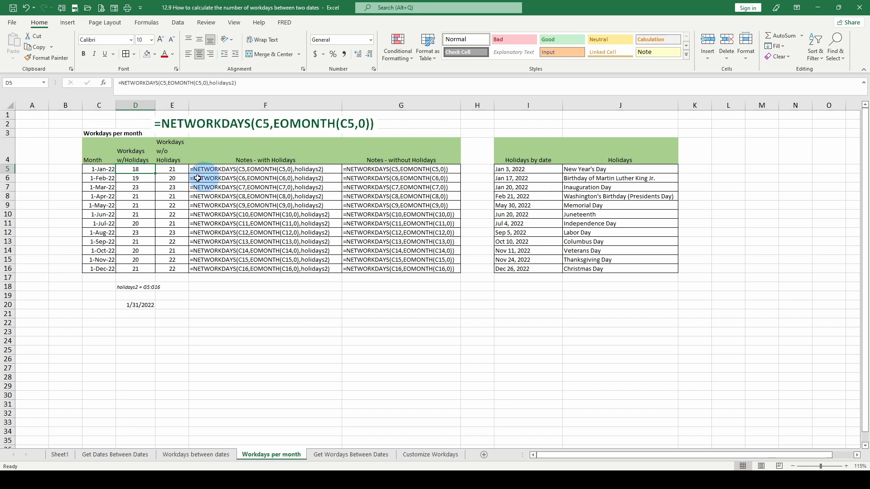
click(172, 169)
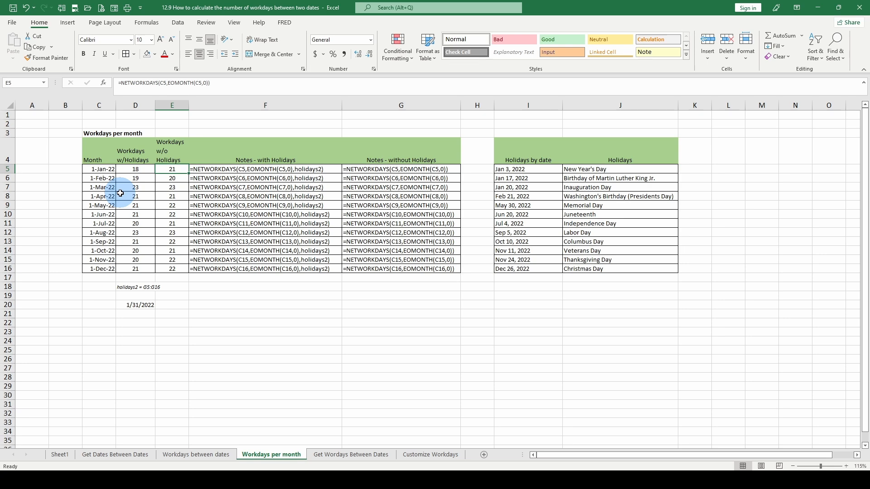
click(104, 84)
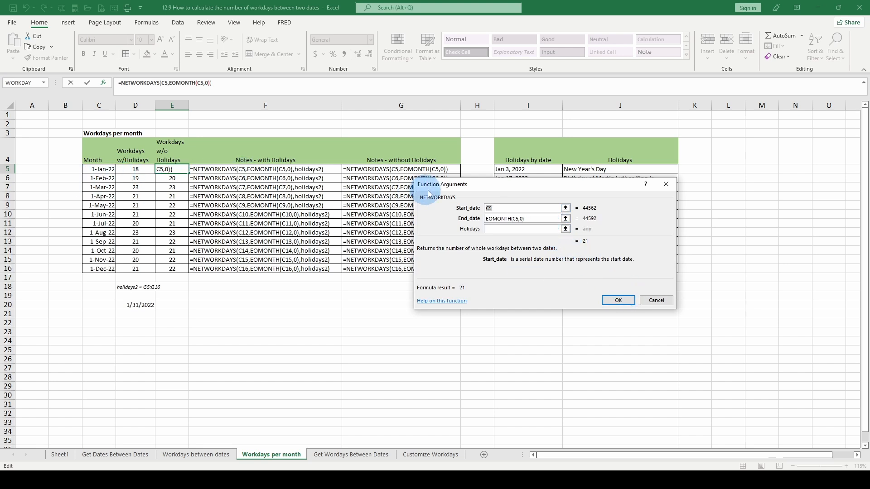
click(523, 218)
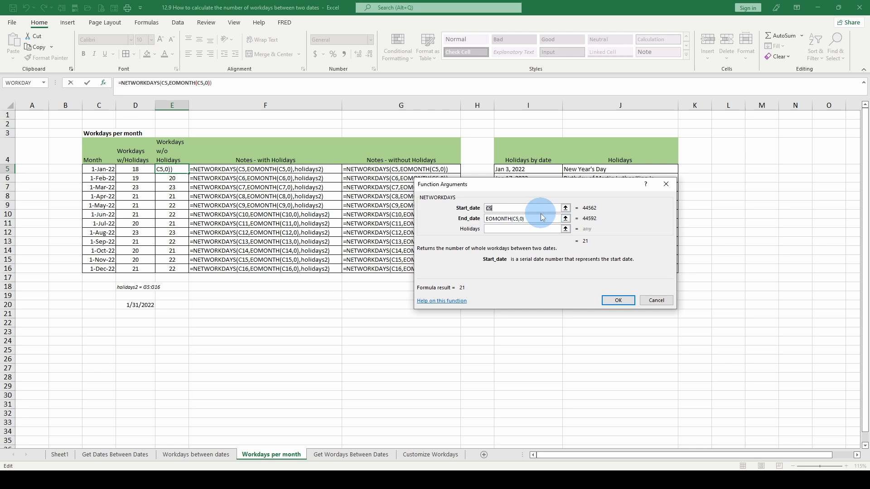
click(657, 301)
click(657, 300)
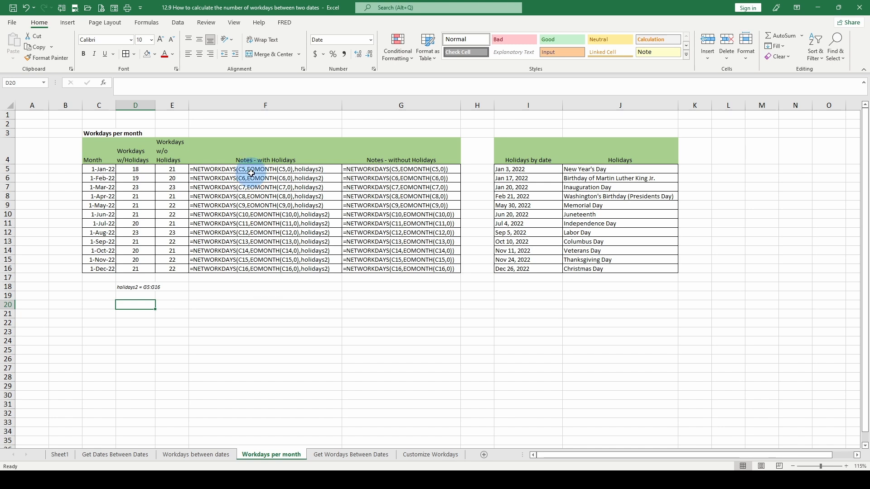
Step: Change the range note in D18 to holidays2 = J5:J16
click(134, 168)
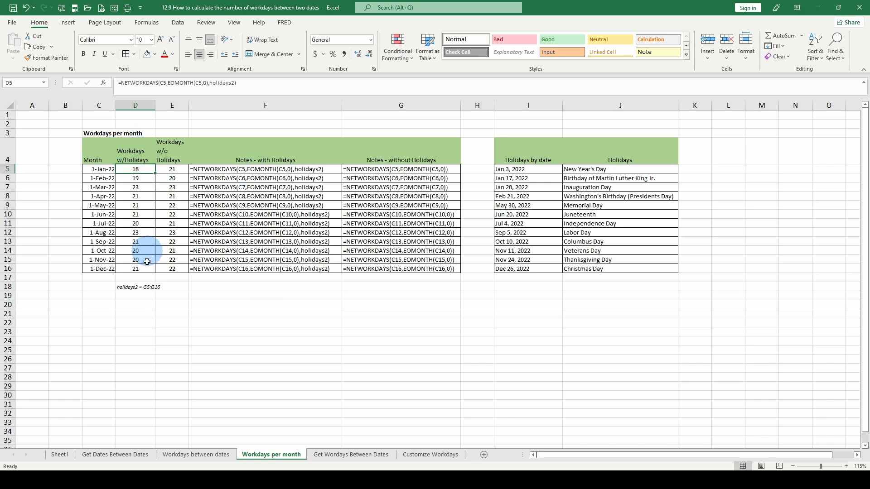
click(136, 290)
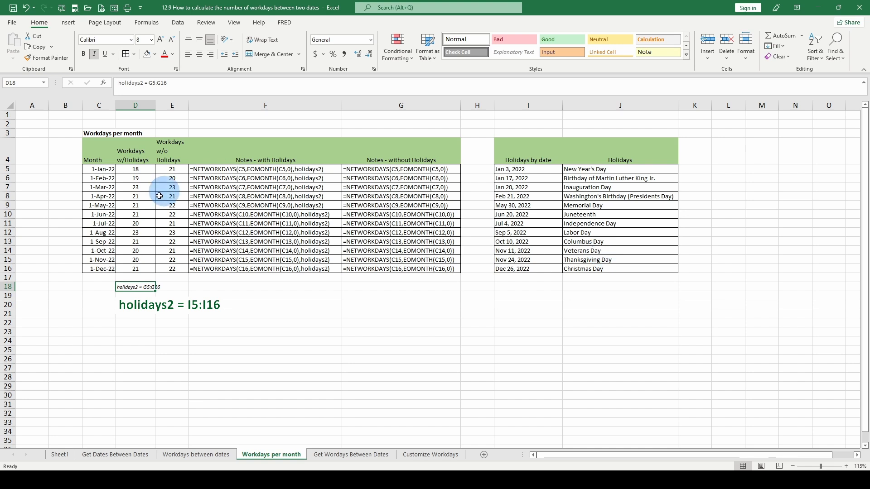
drag(148, 83, 169, 84)
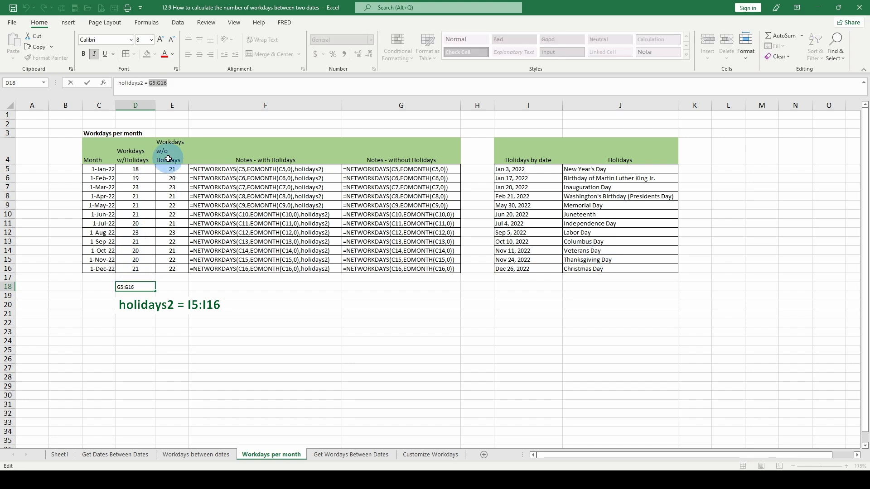
text(J5)
text(:J16)
key(ctrl+Return)
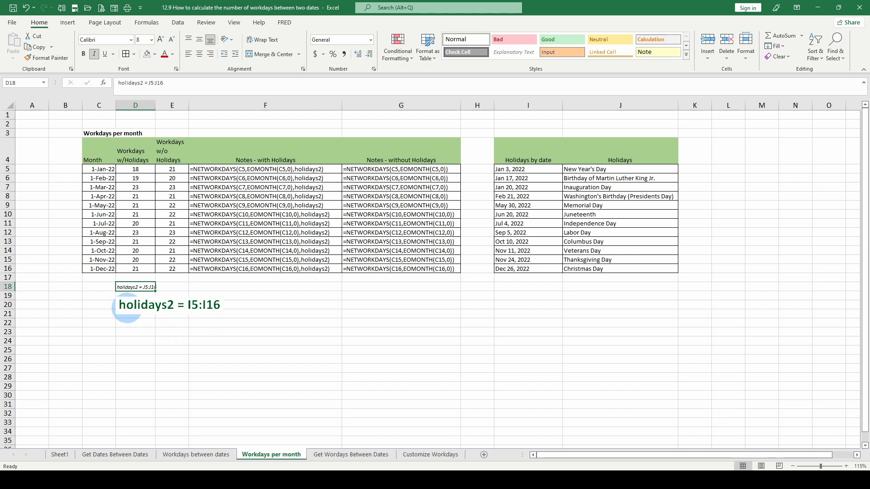
Step: Widen column D so that it fits the range note in D18
click(127, 308)
click(170, 114)
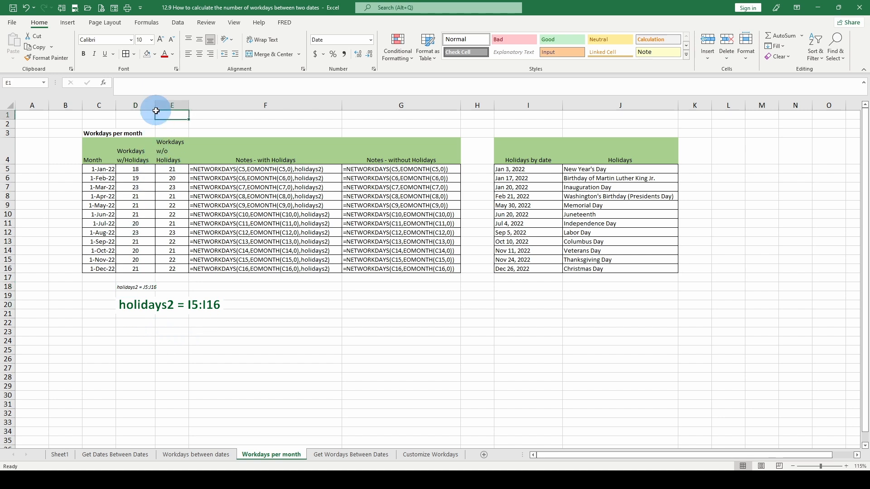
click(121, 289)
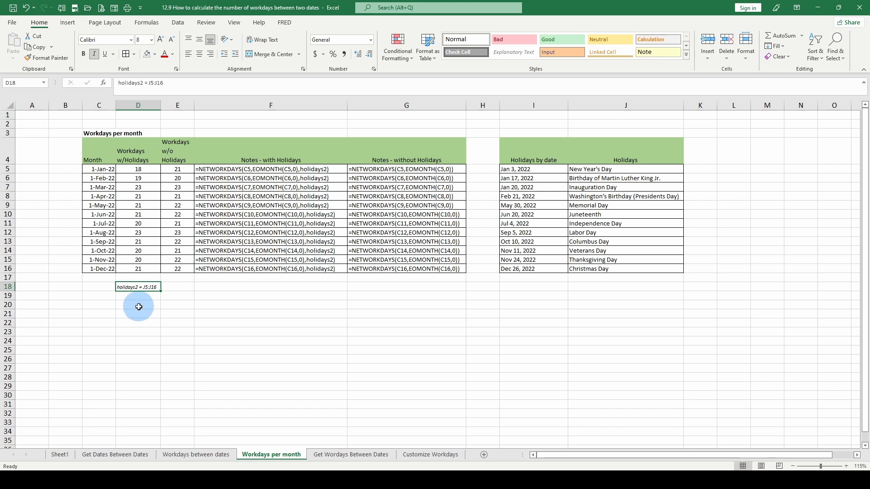
Step: Check which cells the named range holidays2 covers, and correct the note in D18 to holidays2 = I5:I16
click(144, 170)
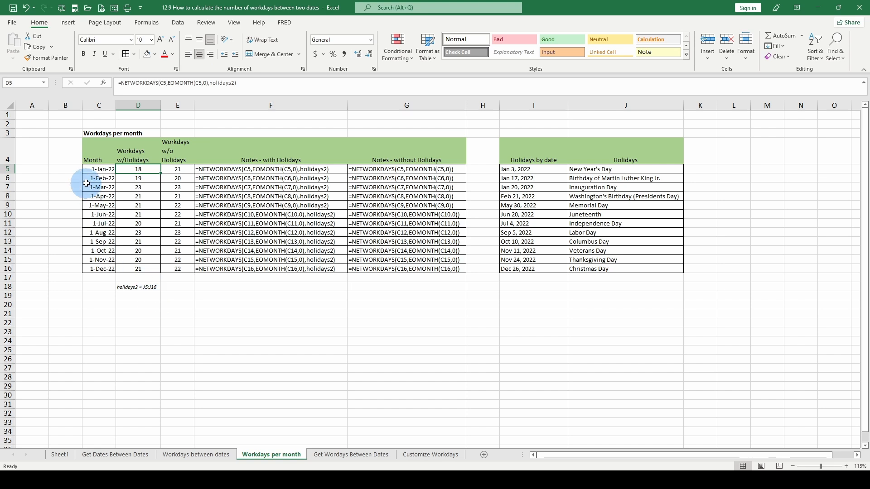
click(44, 84)
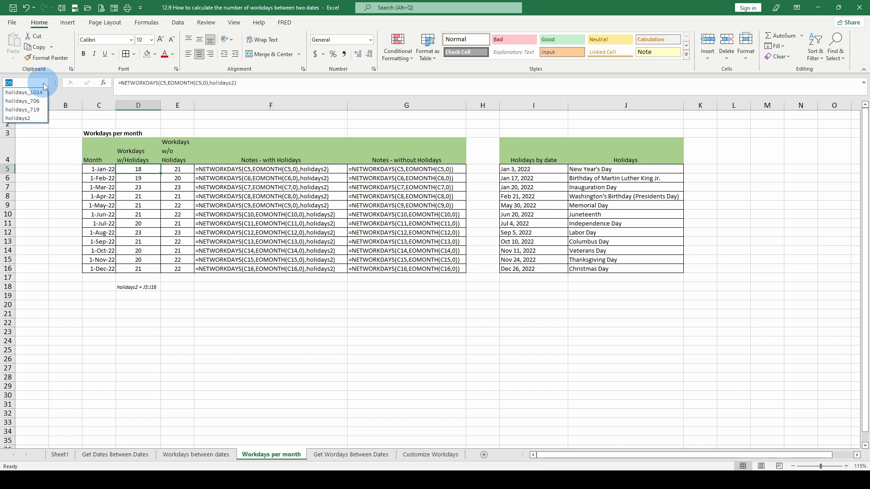
click(37, 120)
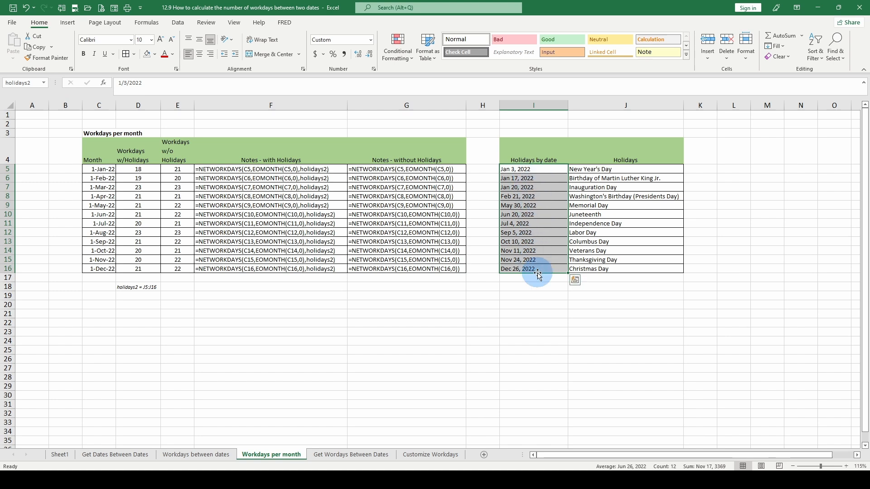
click(121, 287)
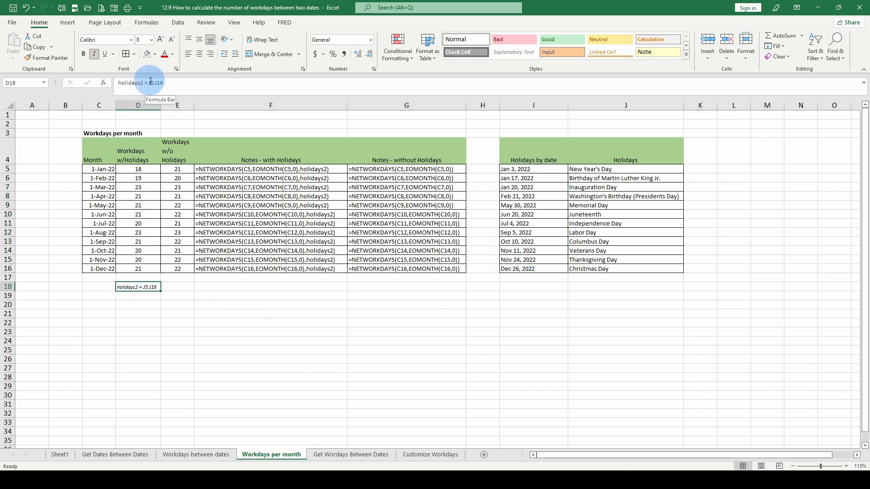
click(155, 82)
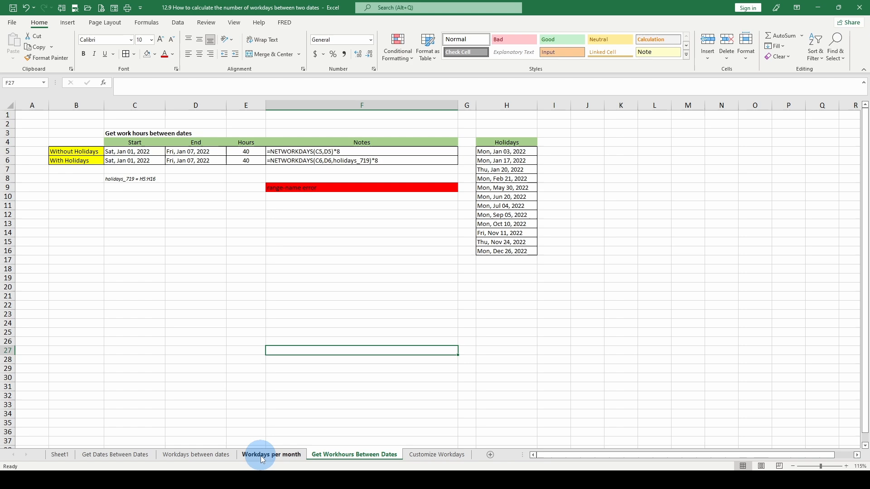
Step: Open the Get Workhours Between Dates sheet and examine the end date in D5 and the hours formula in E5
click(260, 454)
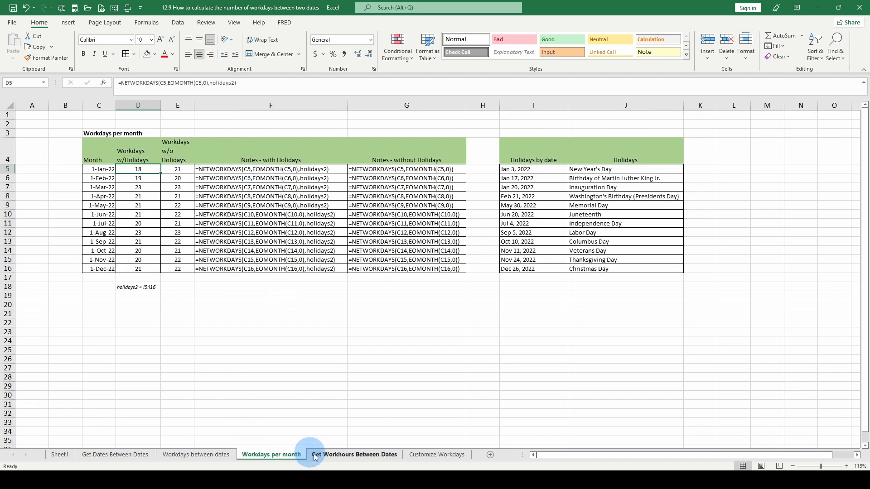
click(333, 454)
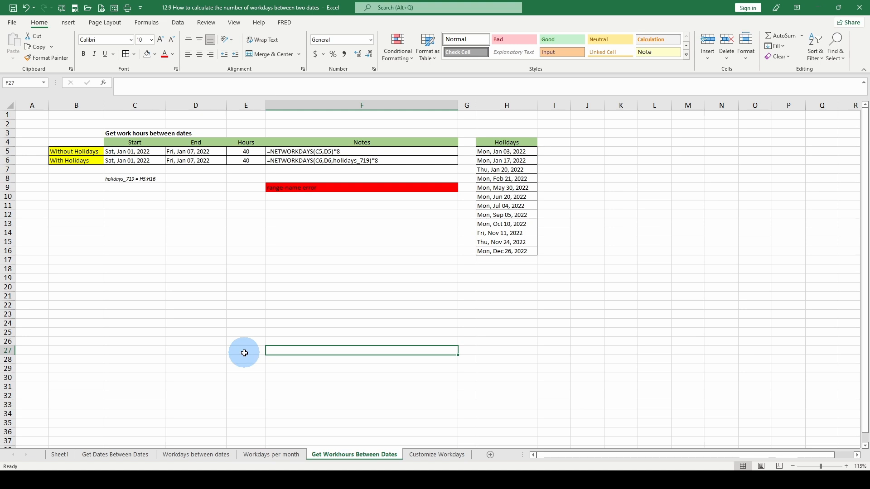
click(180, 270)
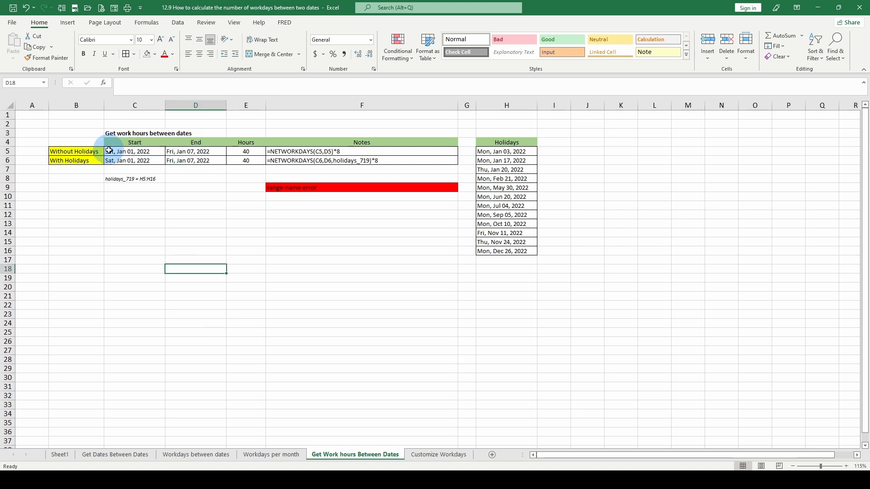
click(184, 153)
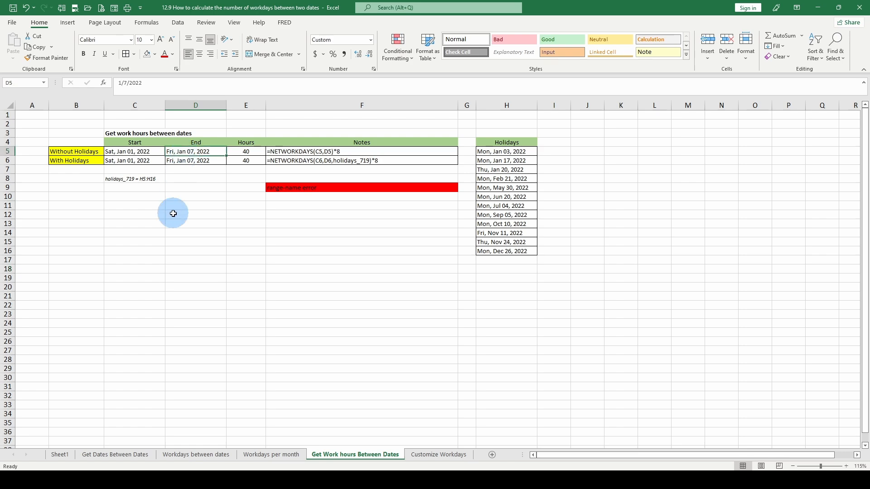
click(248, 151)
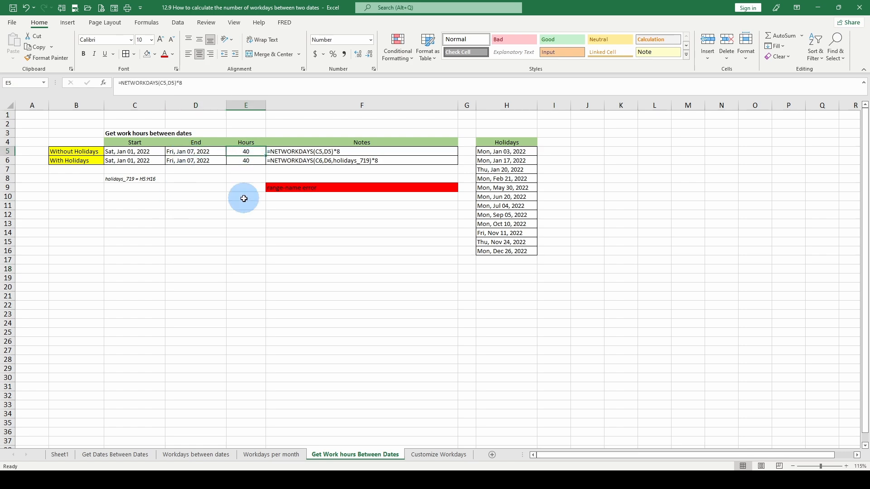
Step: Compare the NETWORKDAYS formulas in the Workdays per month sheet with the hours formula in the Get Work hours Between Dates sheet
click(271, 454)
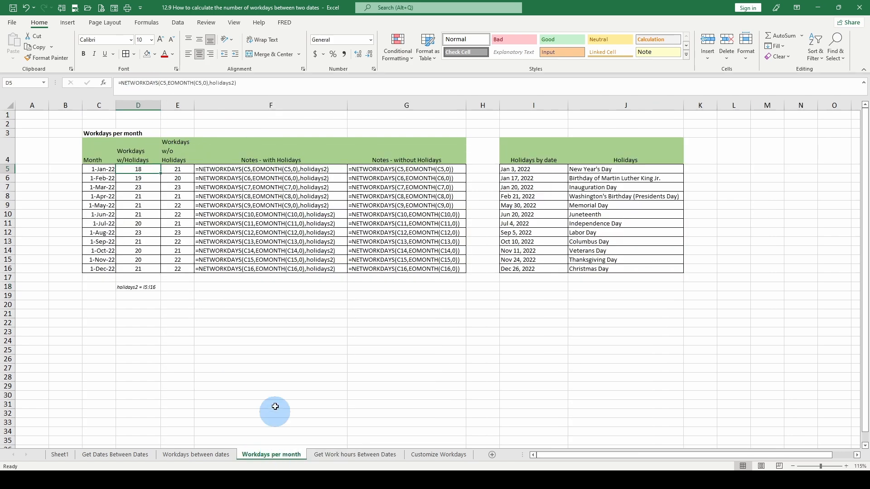
click(229, 168)
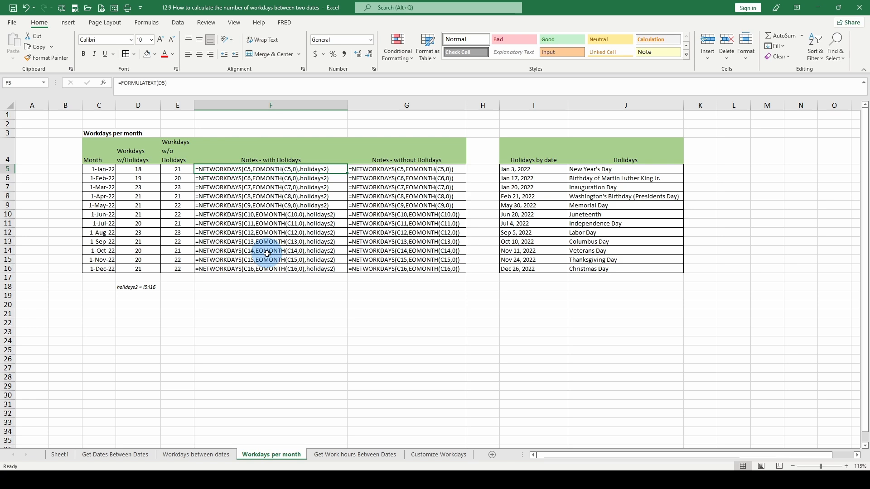
click(335, 455)
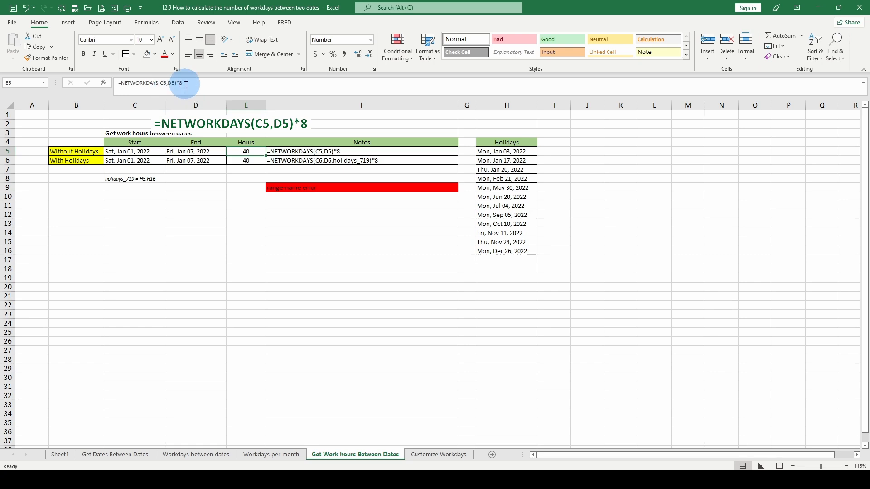
click(273, 460)
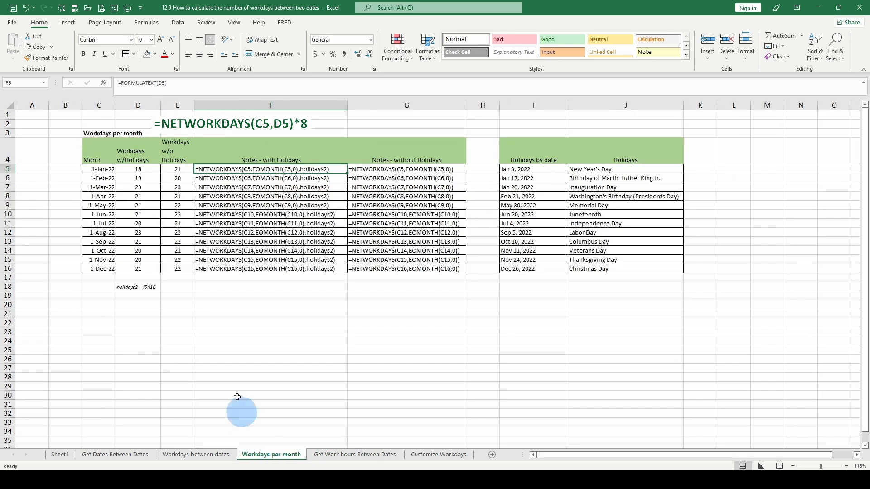
click(138, 169)
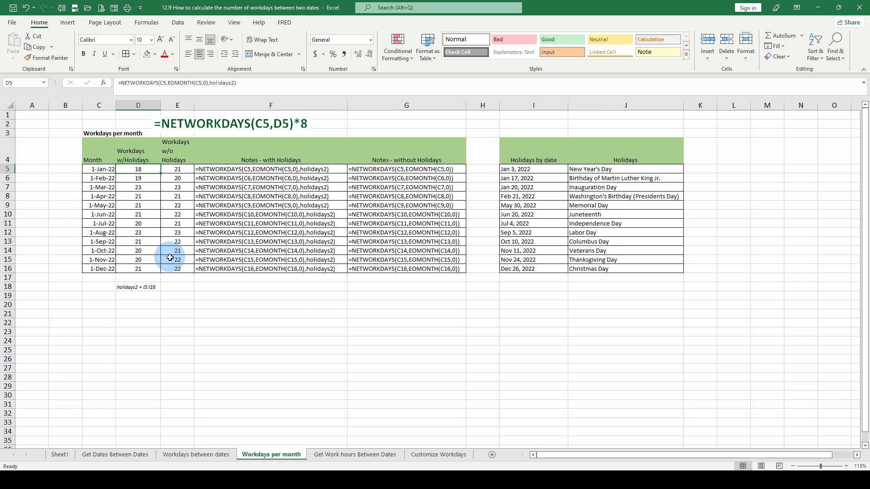
key(ctrl+Page_Down)
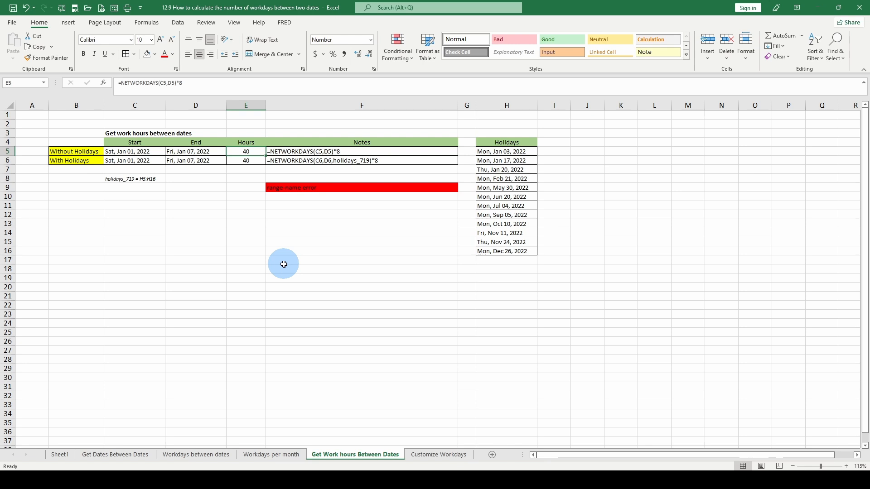
Step: Try the hours formula in E5 without the *8 multiplier, and undo the change
click(248, 95)
key(BackSpace)
key(BackSpace)
key(Return)
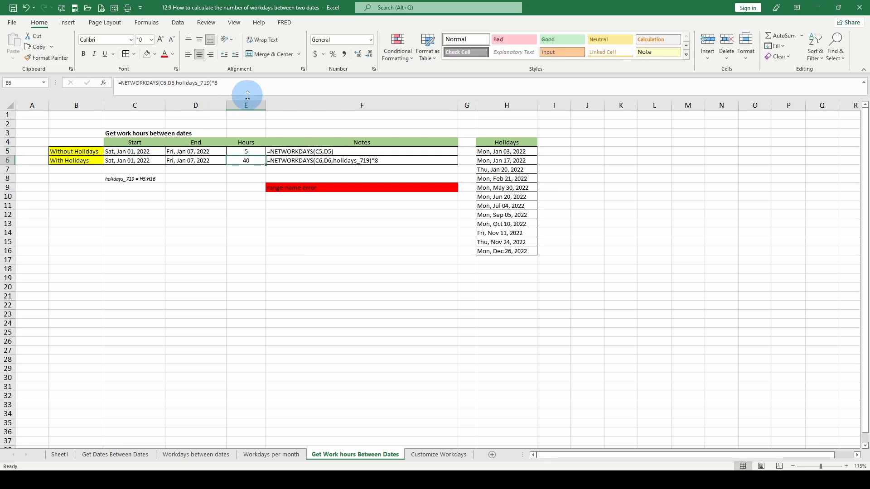
click(248, 151)
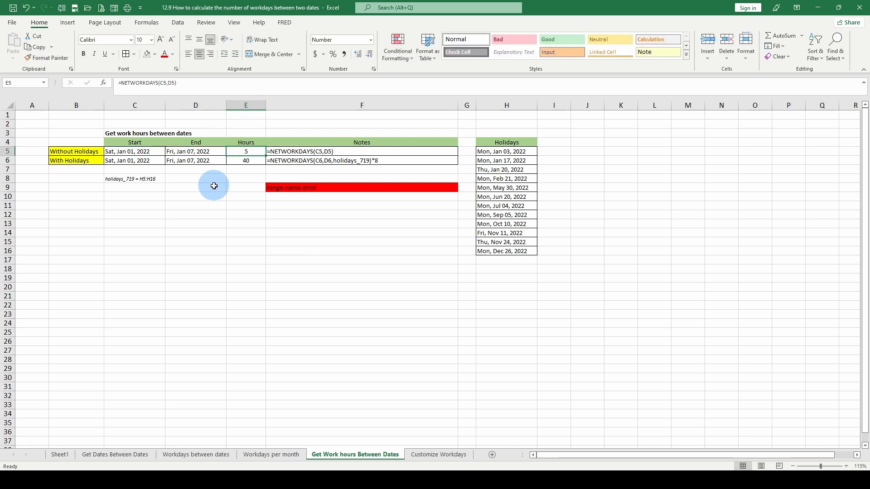
key(ctrl+z)
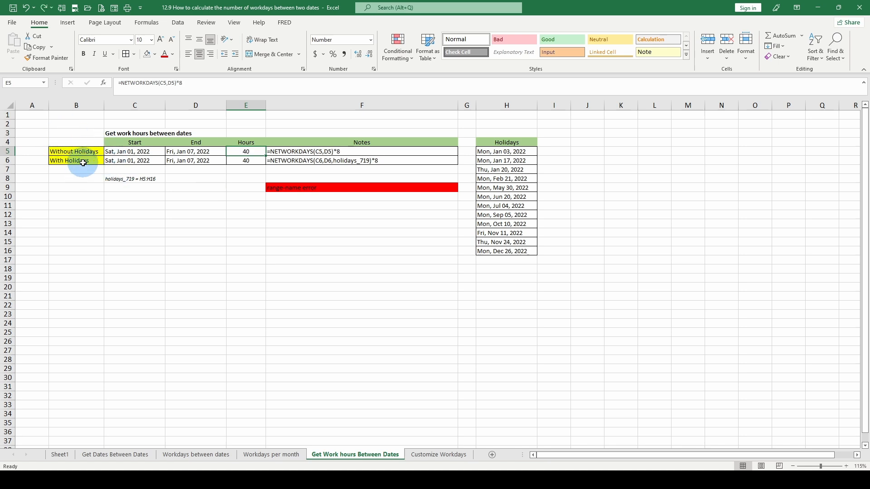
Step: Examine the start and end dates in rows 5 and 6, without and with holidays
click(134, 152)
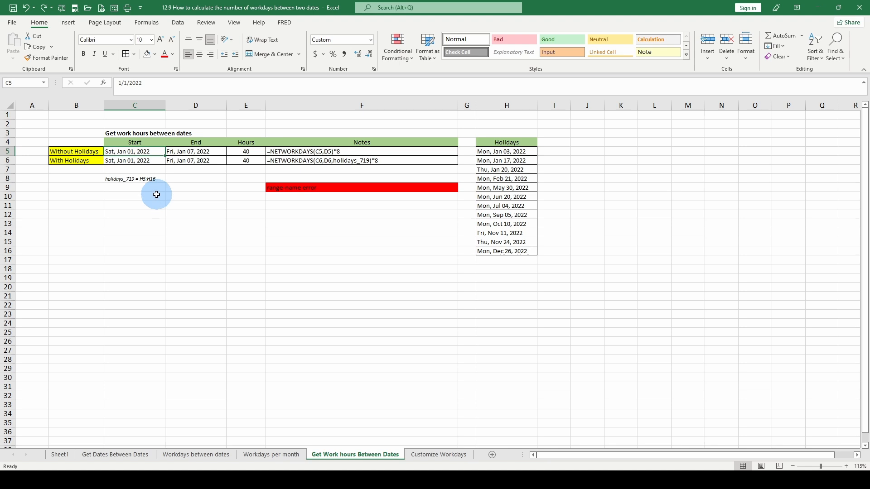
click(202, 150)
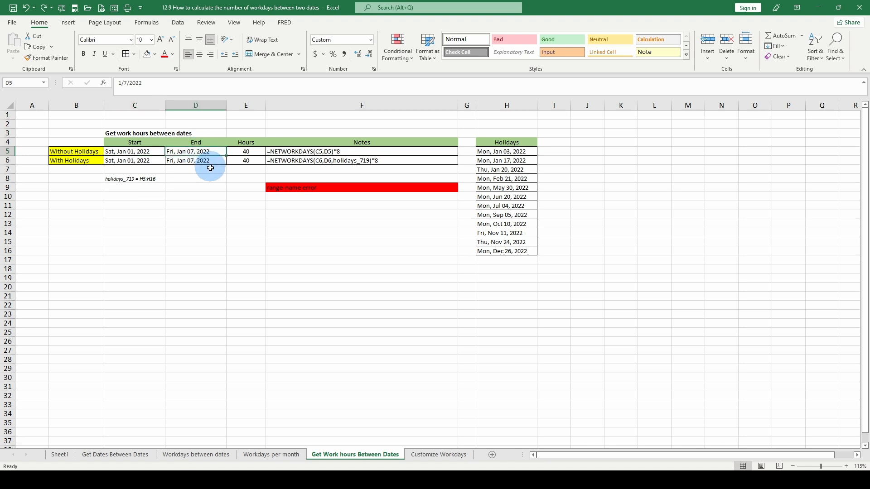
click(143, 161)
click(189, 159)
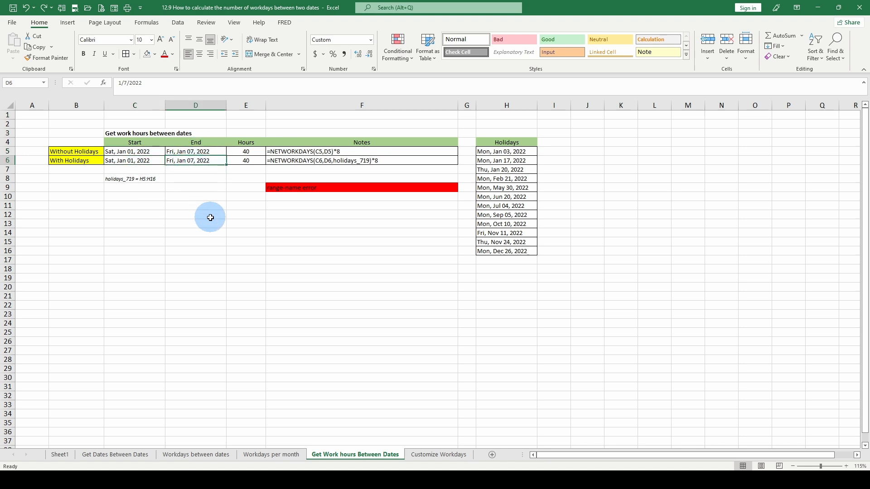
click(138, 160)
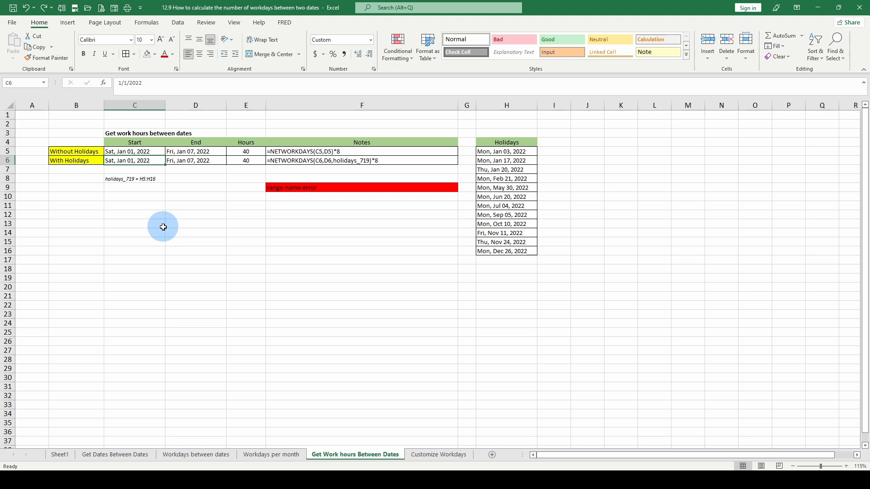
Step: Set the end dates in D6 and D5 to 1/18/2022
click(199, 161)
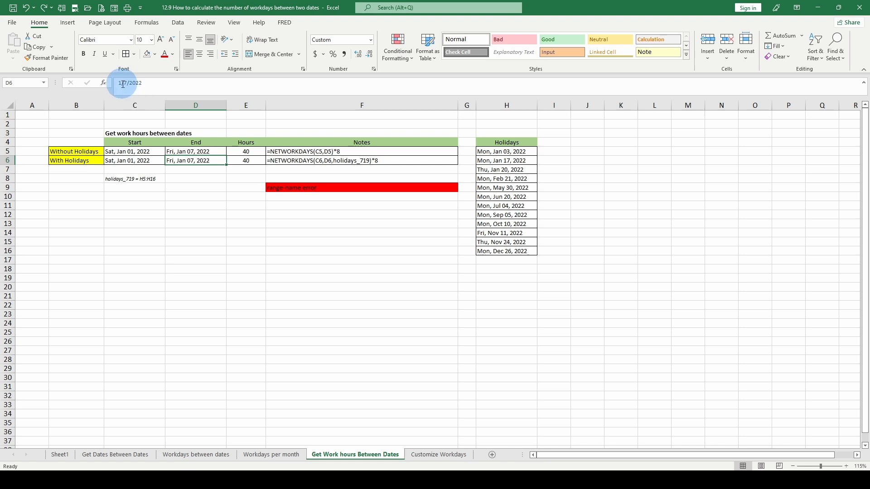
drag(124, 84, 128, 84)
text(18)
key(ctrl+Return)
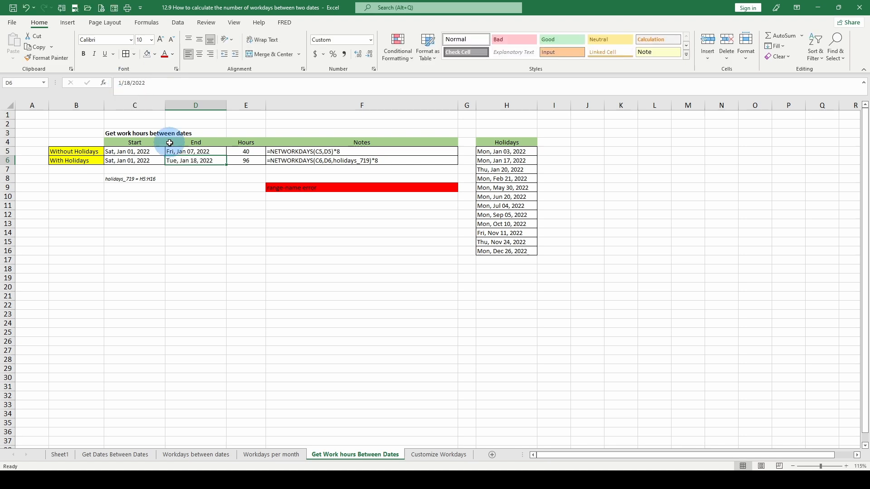
click(171, 151)
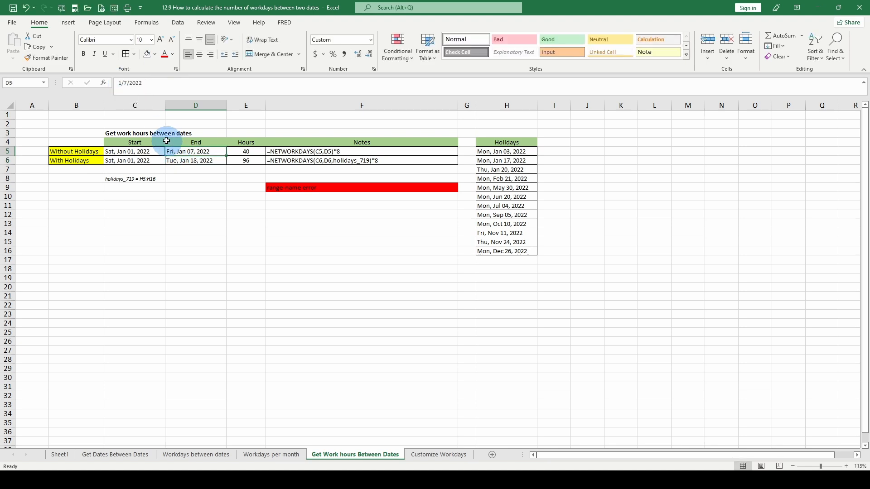
click(128, 85)
text(18)
key(ctrl+Return)
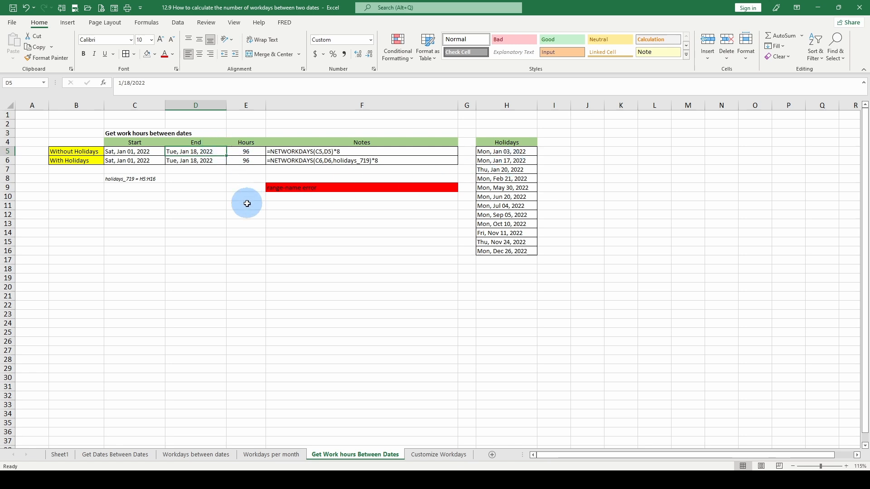
Step: Review the with-holidays formula in E6 and the range note in C8, and check which cells the named range holidays_719 covers
click(245, 160)
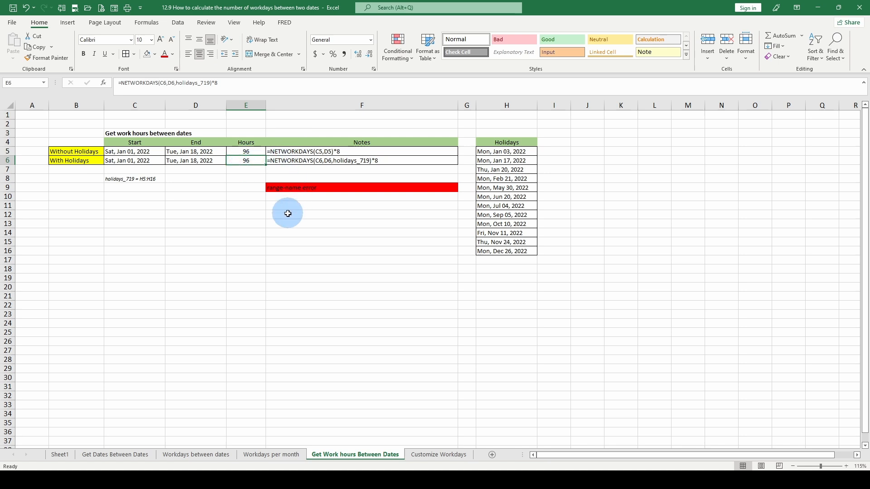
click(288, 187)
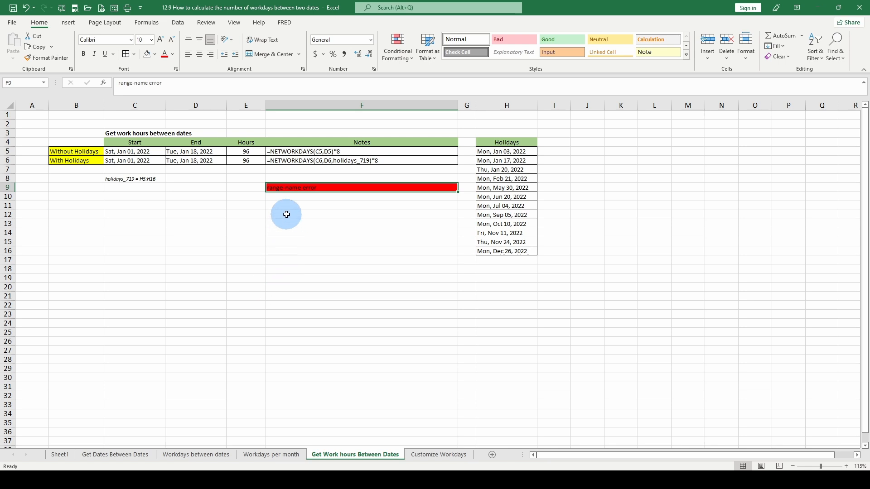
click(243, 169)
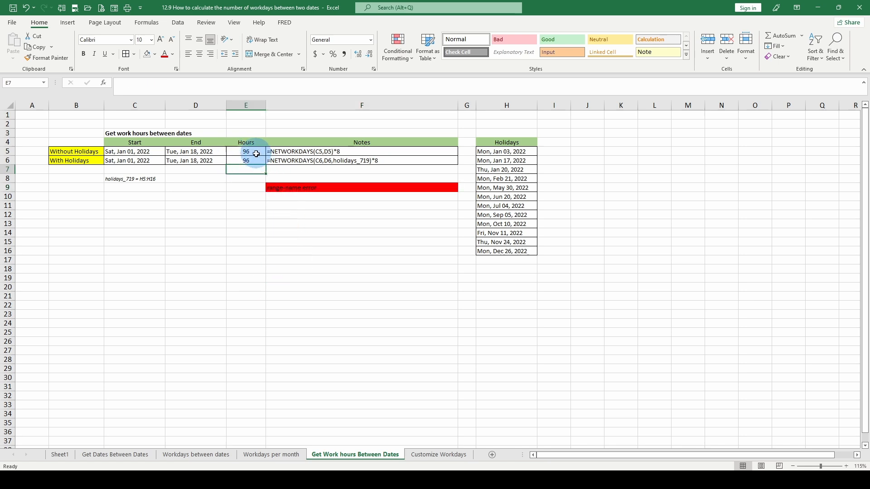
click(151, 178)
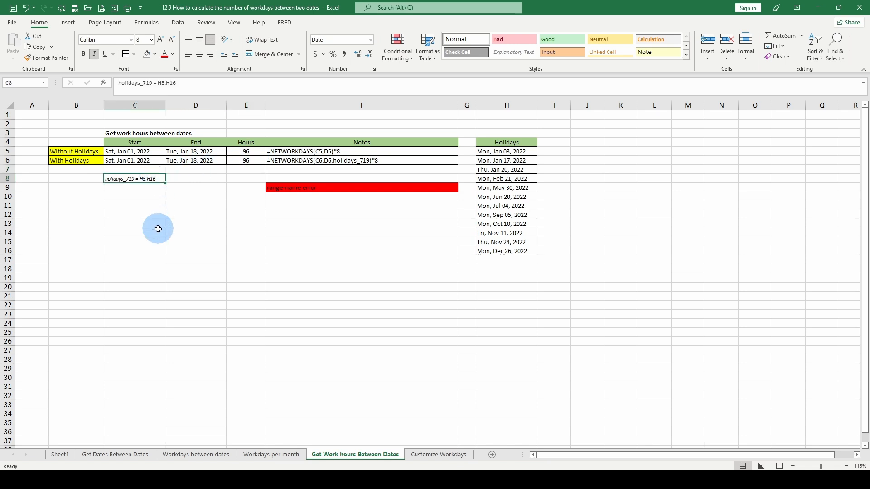
click(44, 82)
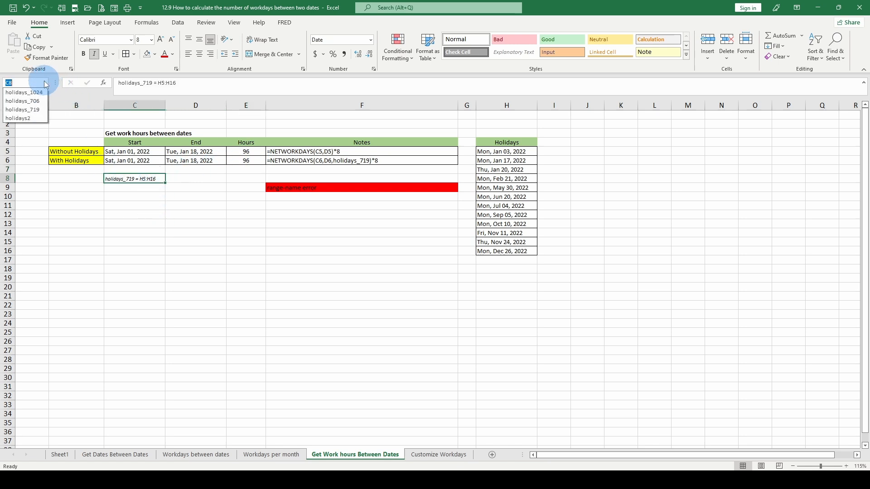
click(32, 109)
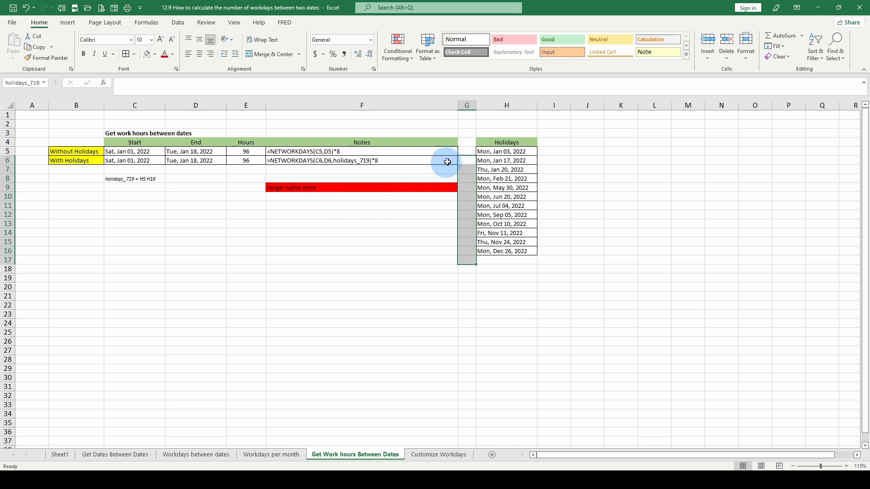
click(467, 160)
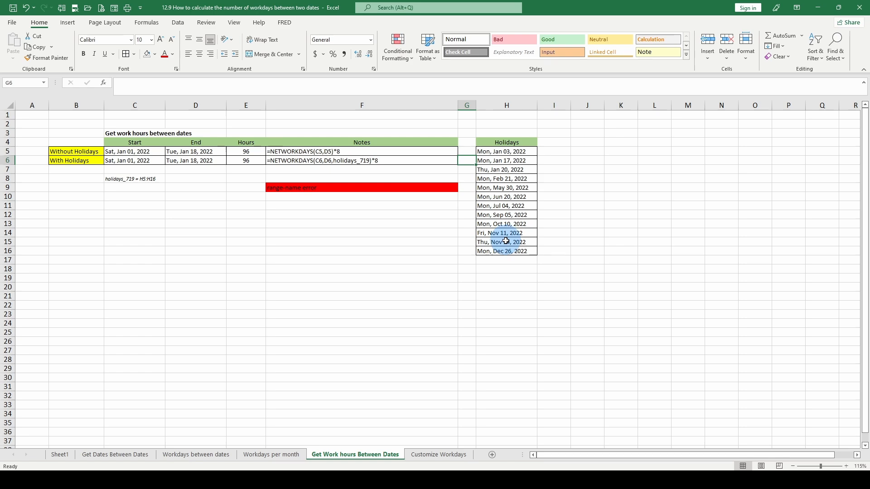
Step: Open the definition of the named range holidays_719 for editing in the Name Manager
click(146, 23)
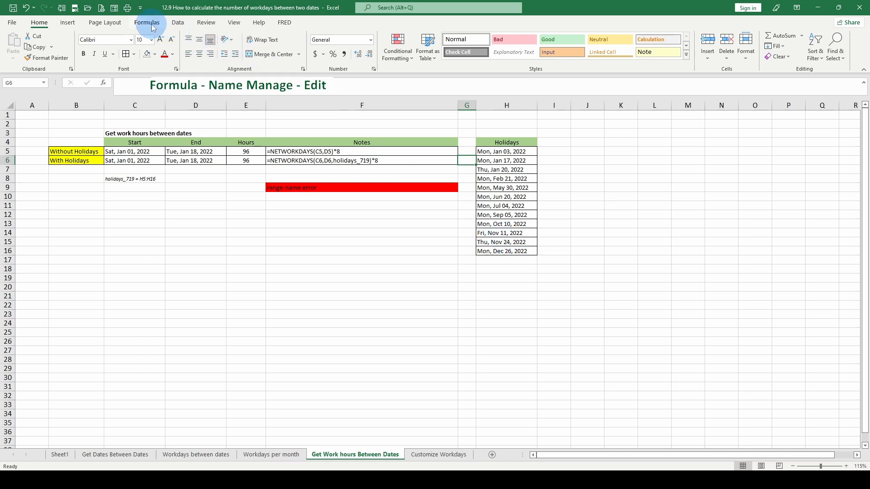
click(271, 54)
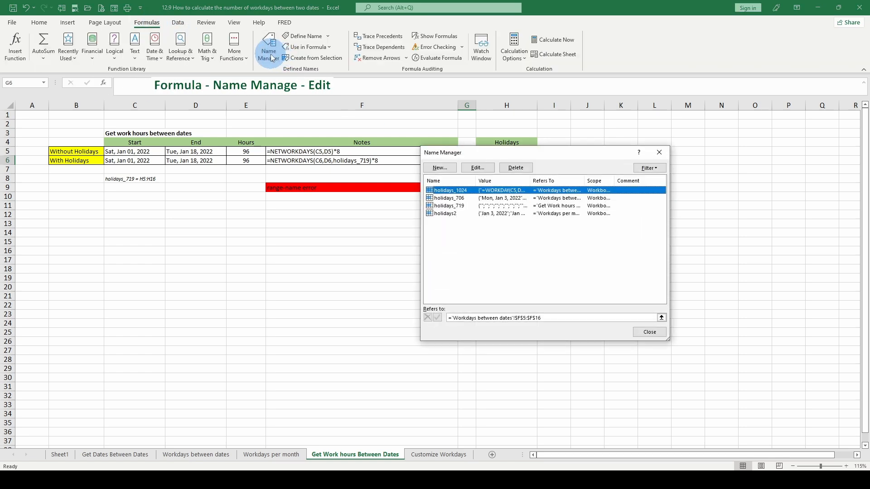
drag(512, 157, 250, 178)
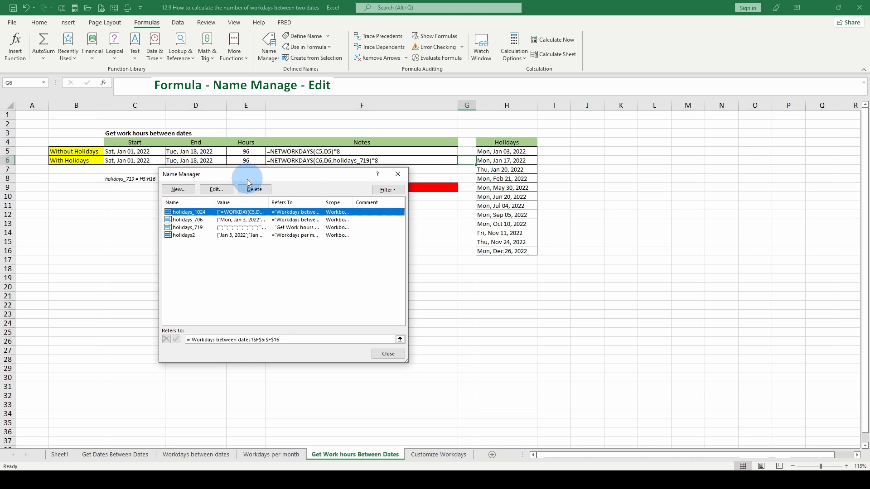
drag(264, 179, 253, 203)
click(175, 252)
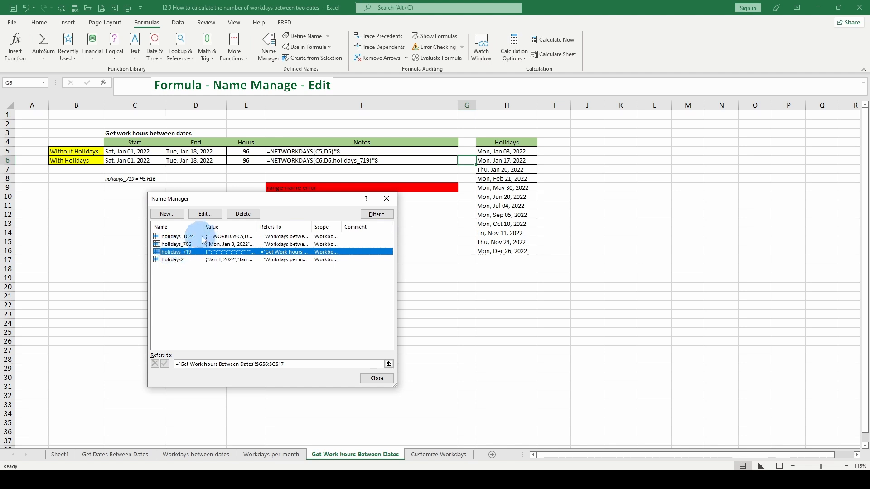
click(204, 214)
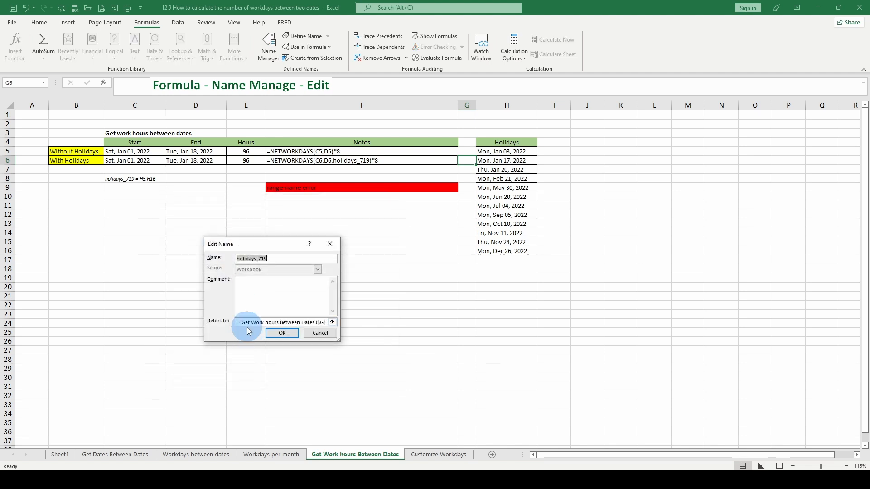
click(319, 323)
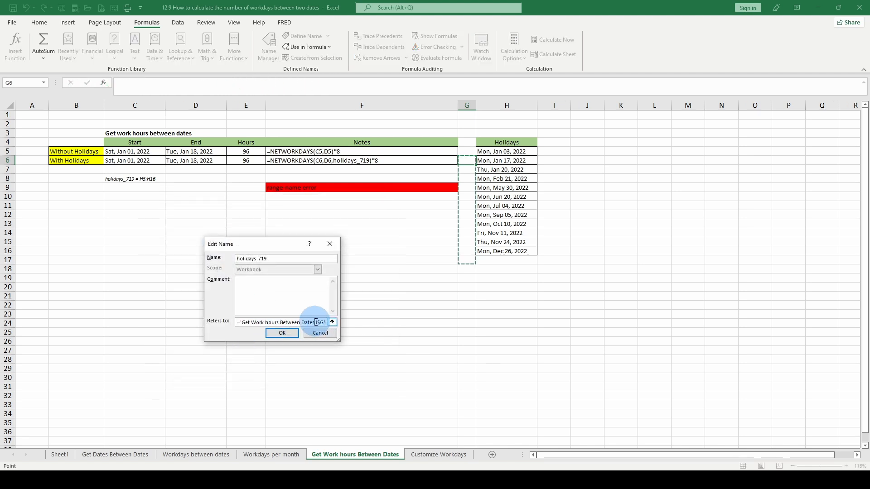
key(Right)
key(Right)
key(Right)
key(Right)
key(Right)
key(Right)
key(Right)
key(Right)
key(Right)
key(Right)
key(Right)
key(Right)
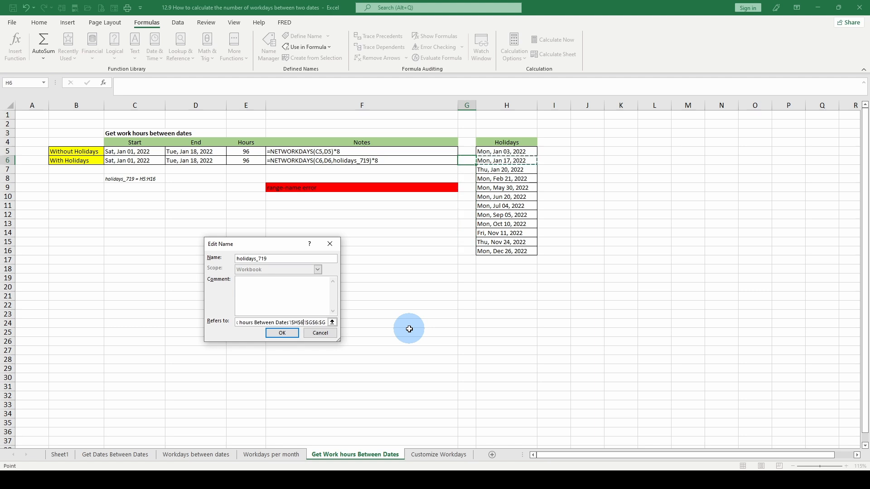
key(Right)
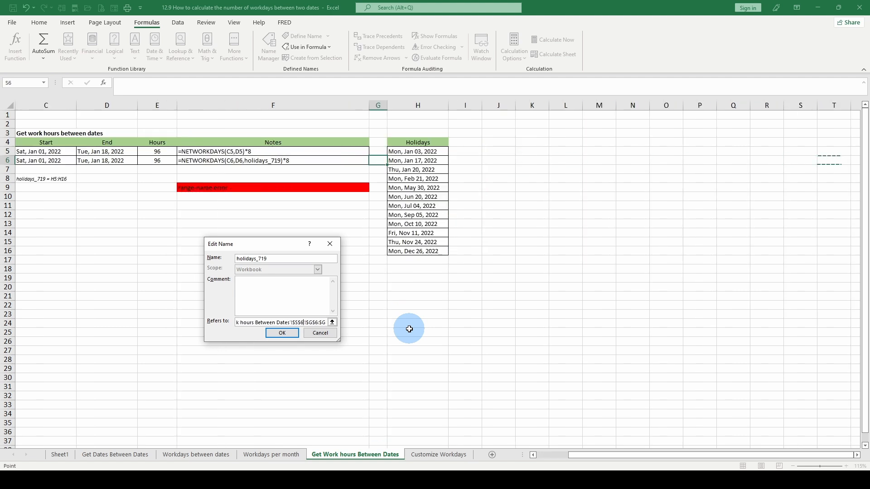
key(Left)
key(Left)
key(Left)
key(Left)
key(Left)
key(Left)
key(Home)
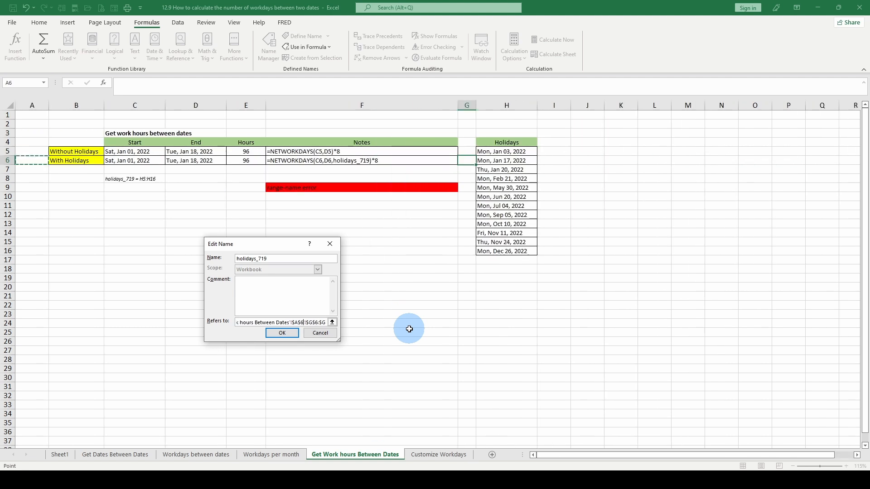
click(240, 323)
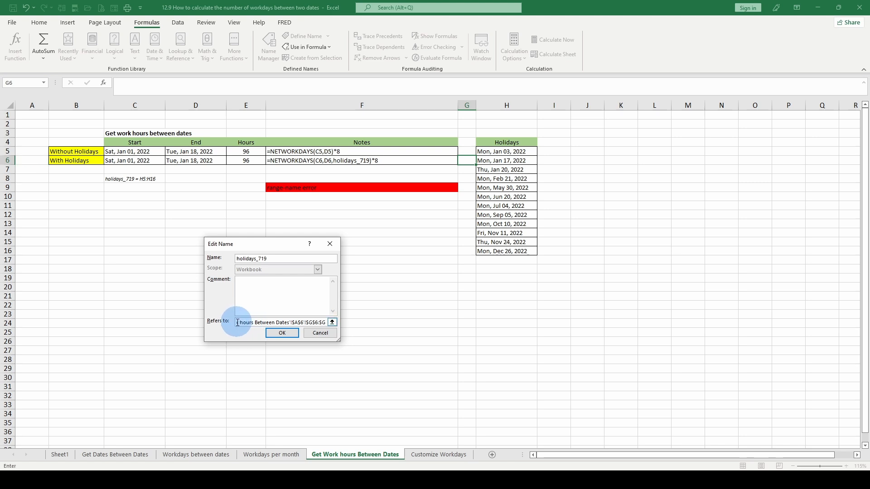
drag(237, 322, 334, 322)
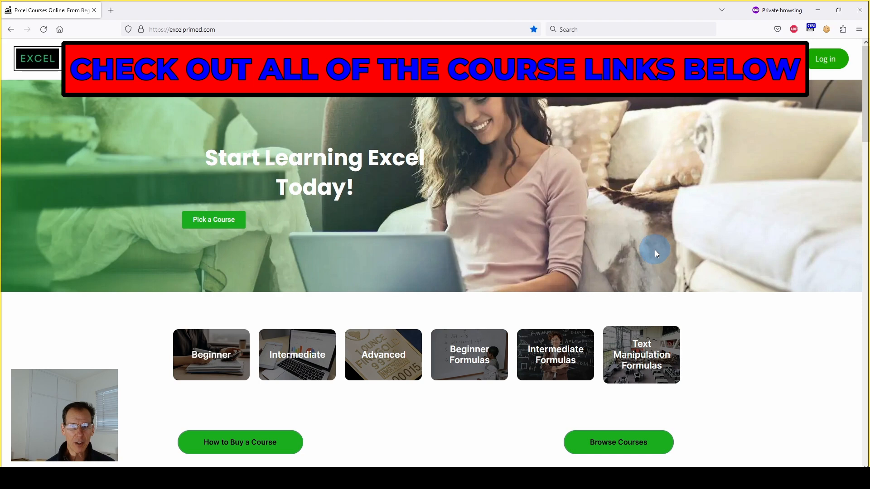
Step: Switch to the browser and look through the Excel course listings on the excelprimed.com home page
scroll(655, 253, down, 6)
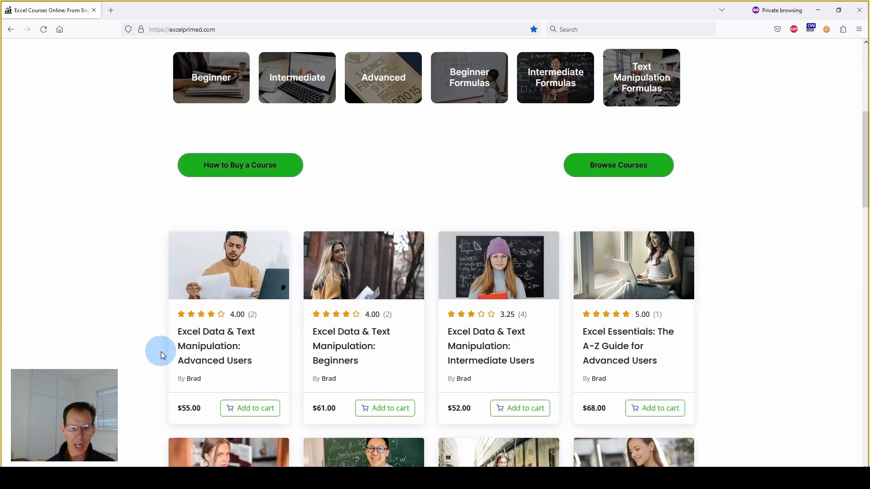
scroll(161, 352, down, 2)
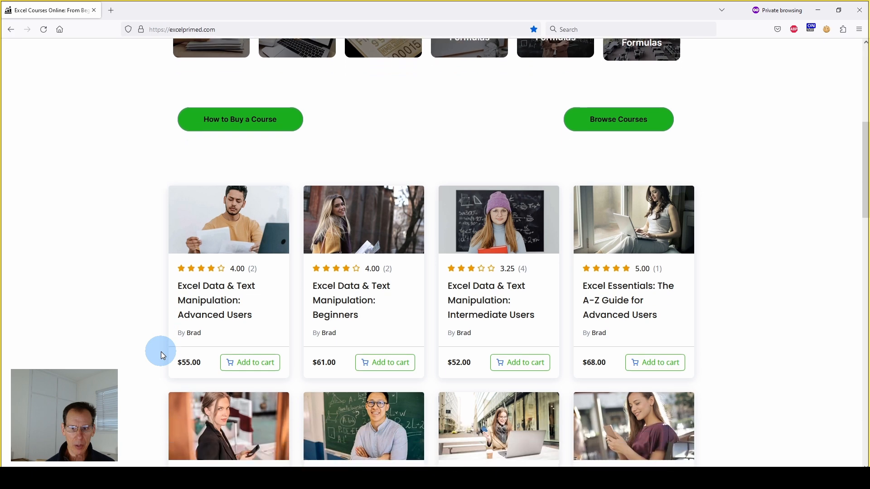
scroll(613, 266, down, 1)
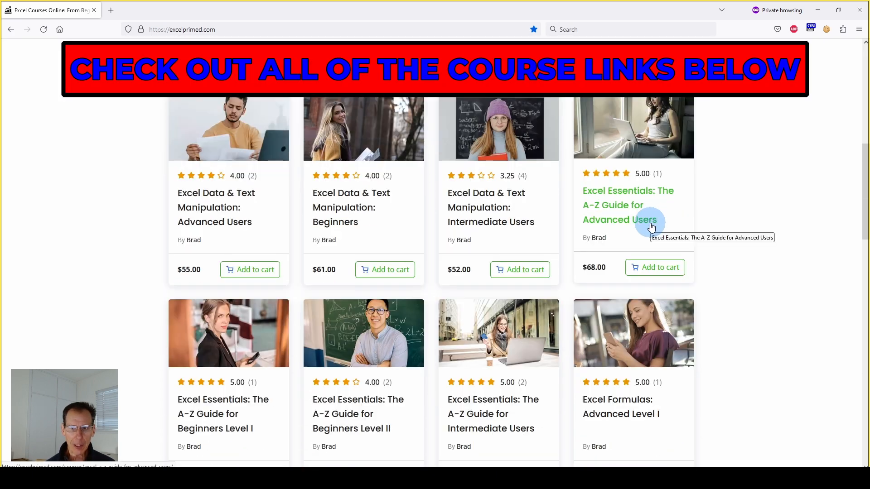
scroll(650, 227, up, 1)
scroll(649, 227, down, 1)
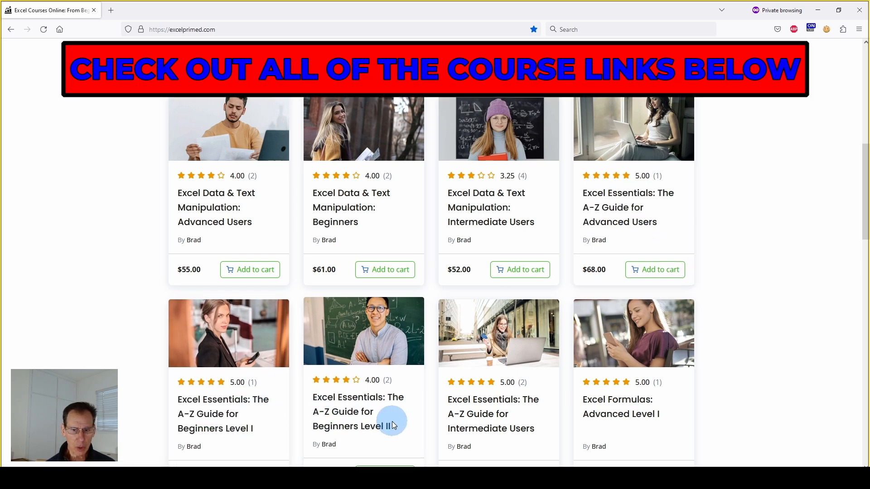
scroll(392, 423, down, 1)
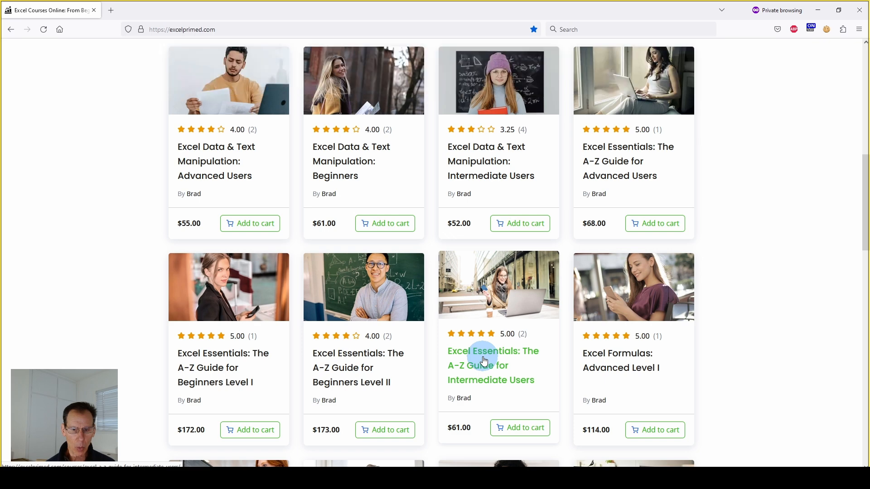
scroll(603, 325, down, 1)
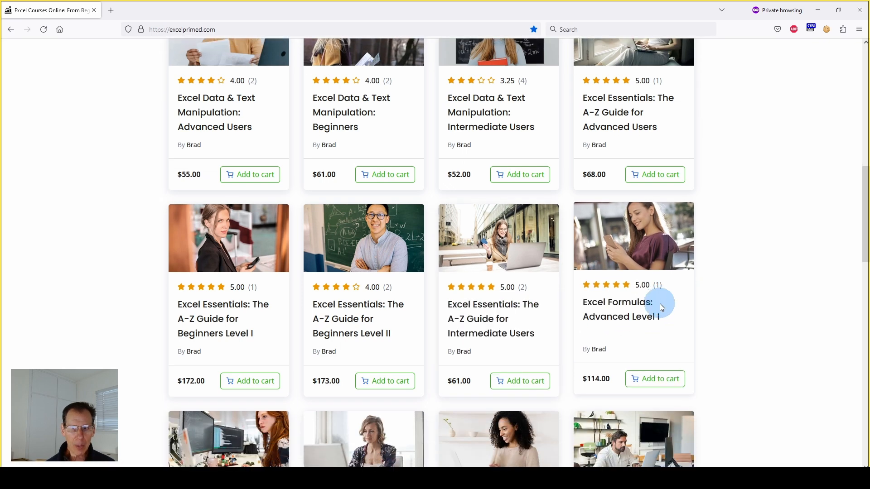
scroll(660, 307, down, 1)
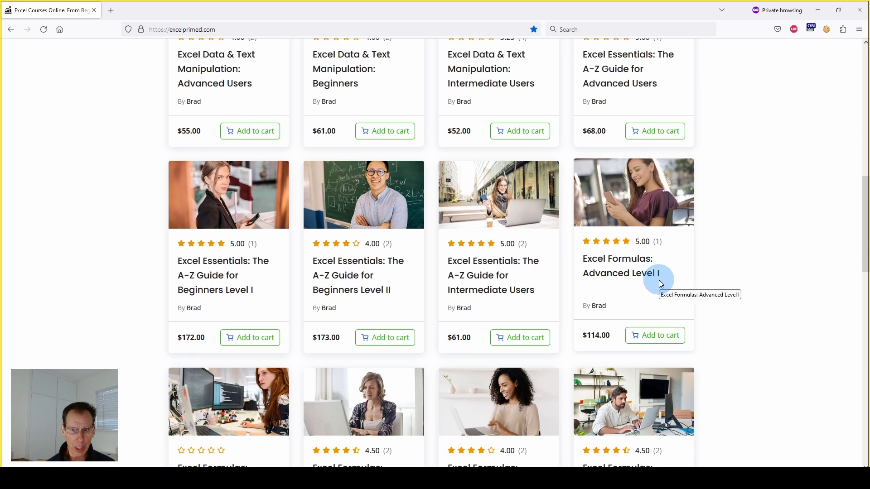
scroll(416, 404, down, 1)
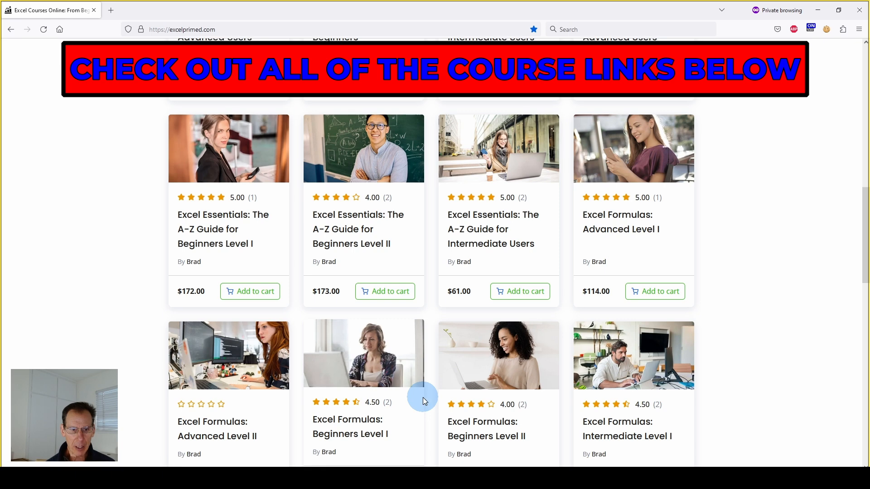
scroll(463, 394, down, 1)
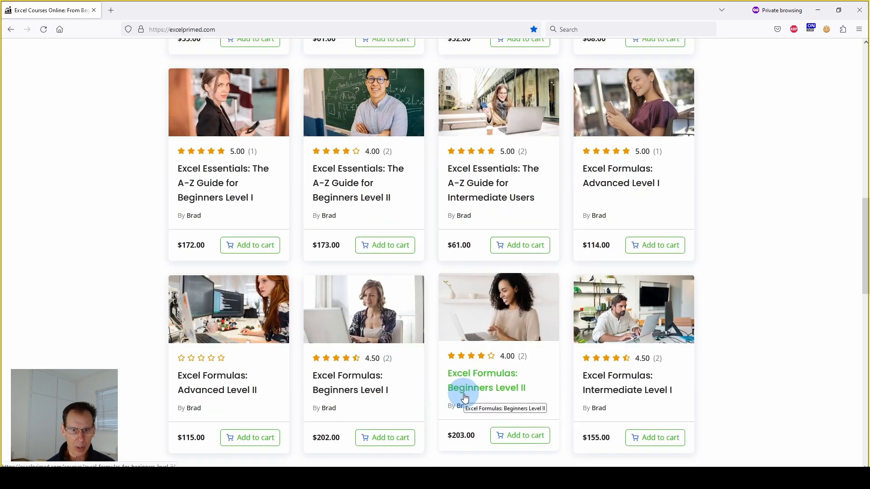
scroll(272, 267, up, 6)
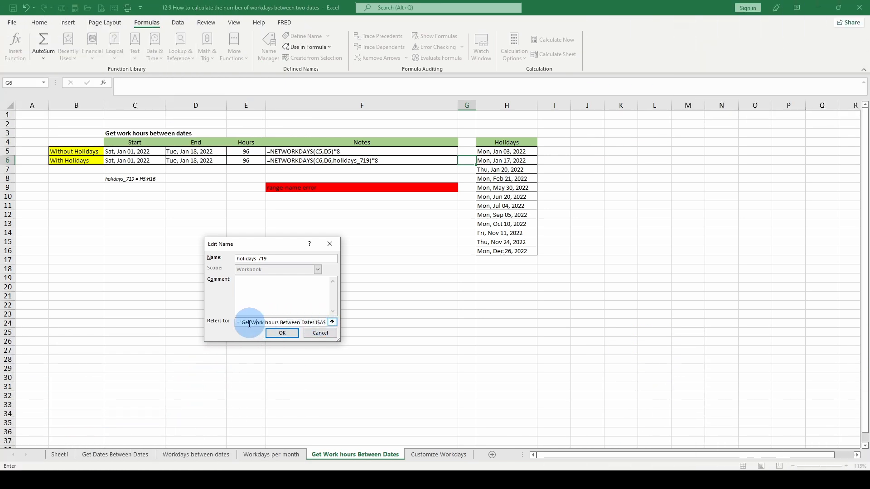
click(249, 324)
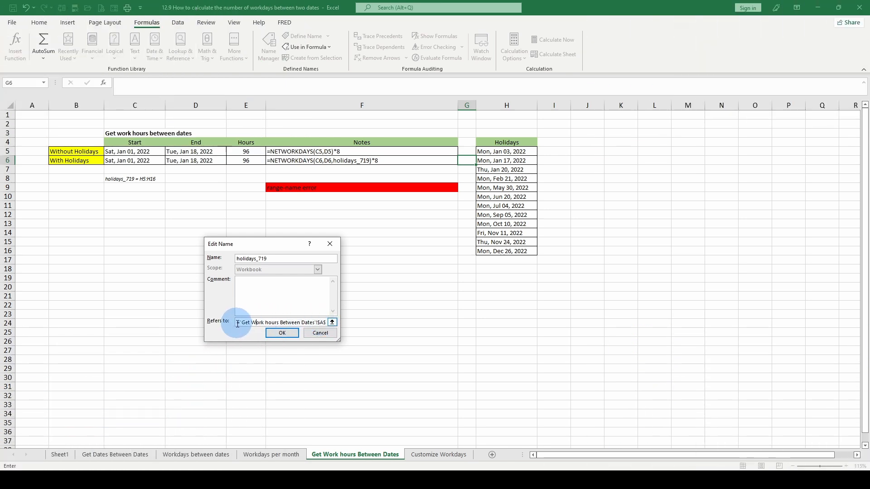
drag(237, 324, 342, 320)
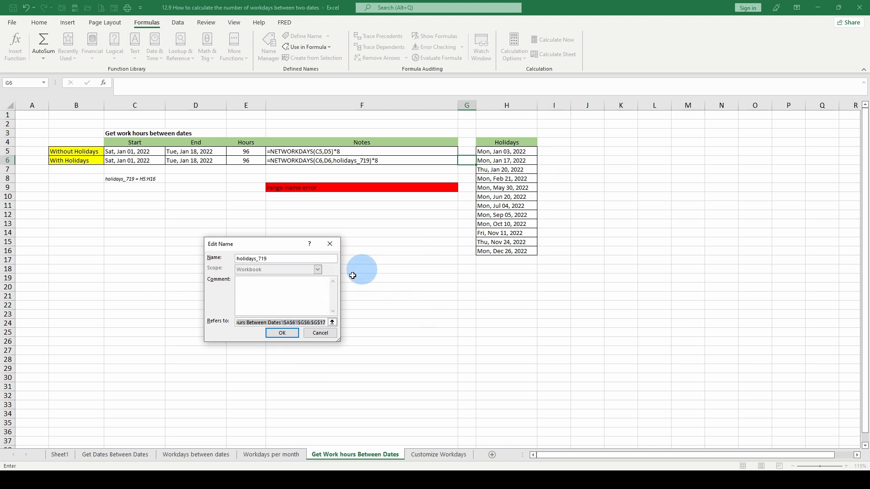
click(321, 333)
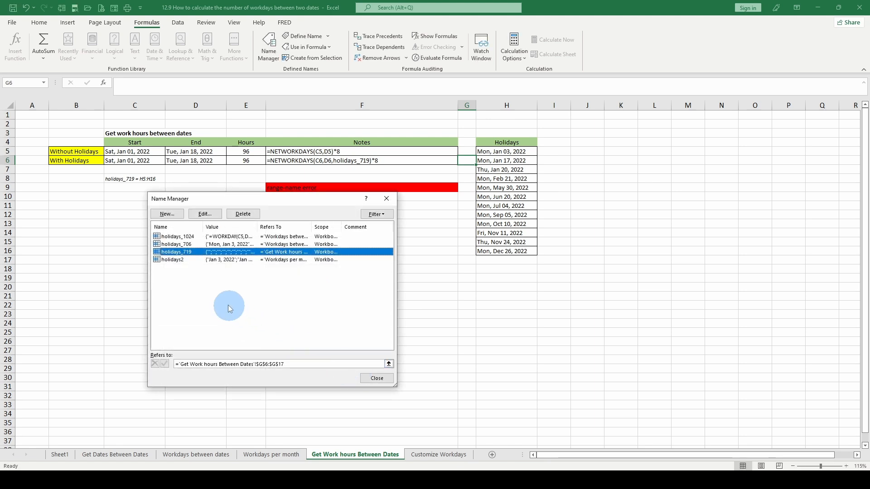
Step: Delete the named range holidays_719 and close the Name Manager
click(241, 215)
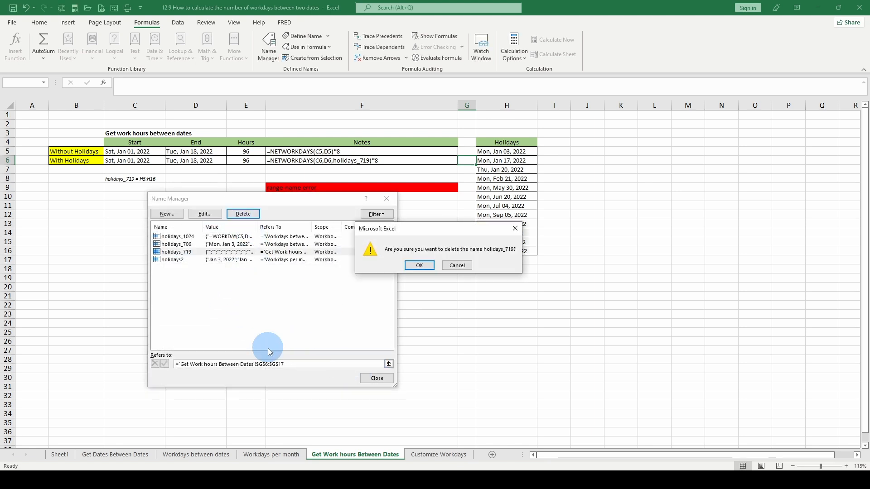
click(419, 265)
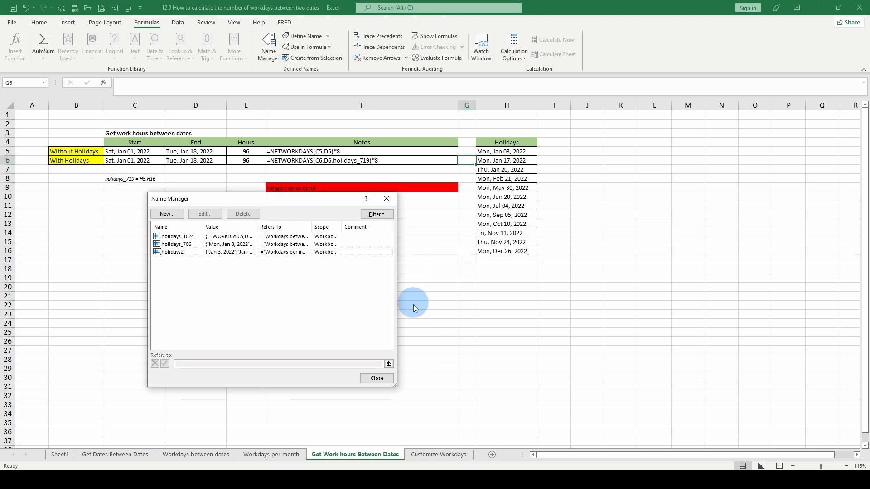
click(385, 201)
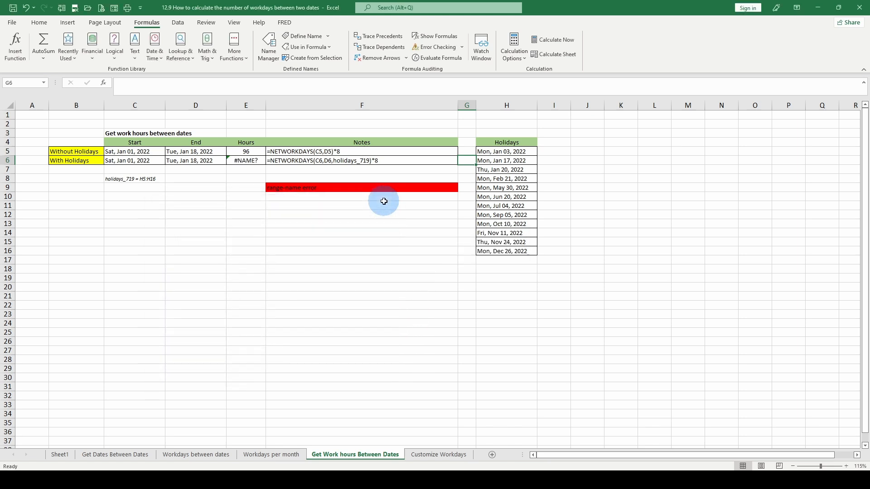
Step: Define the holiday dates in H5:H16 as a new named range called holidays_719
drag(507, 151, 508, 252)
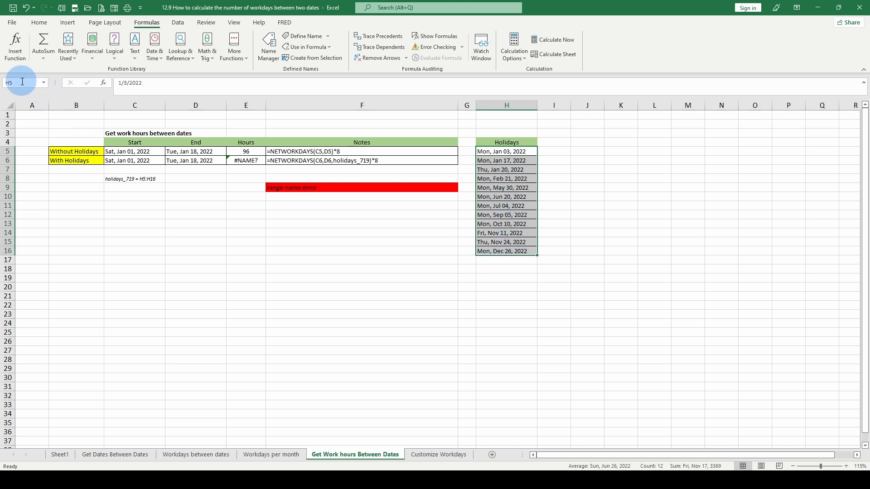
click(43, 83)
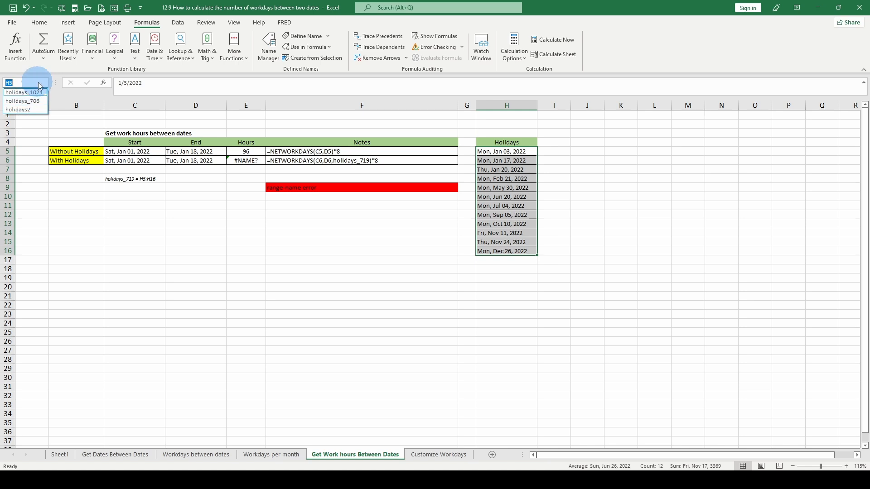
text(holidays)
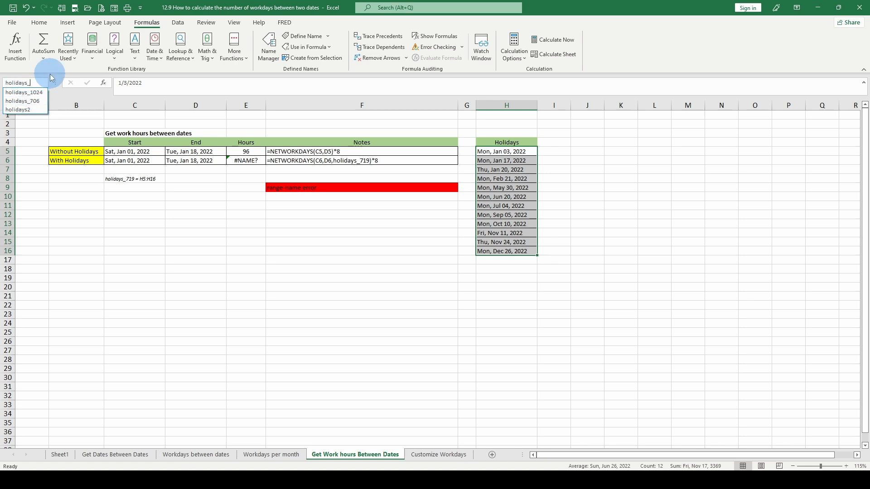
text(_719)
key(Return)
Step: Compare the work hours in E5 and E6, without and with holidays, and check the holiday dates in H5 and H6
click(245, 160)
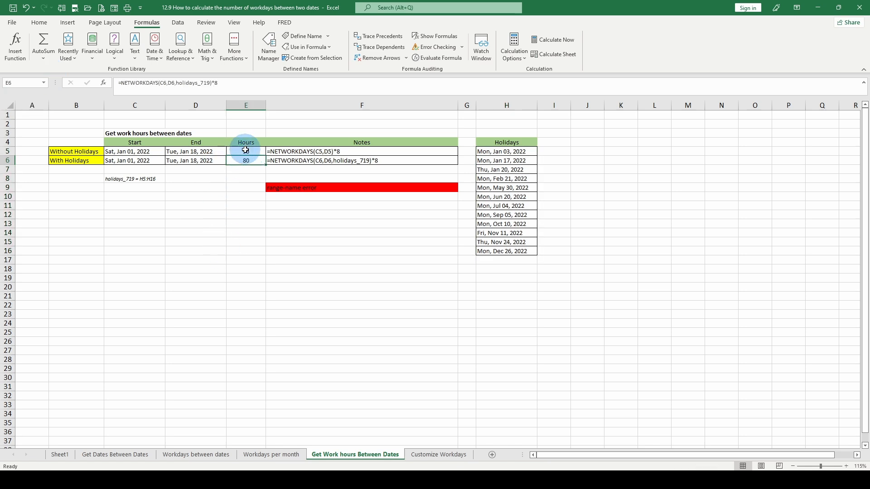
click(245, 150)
click(253, 159)
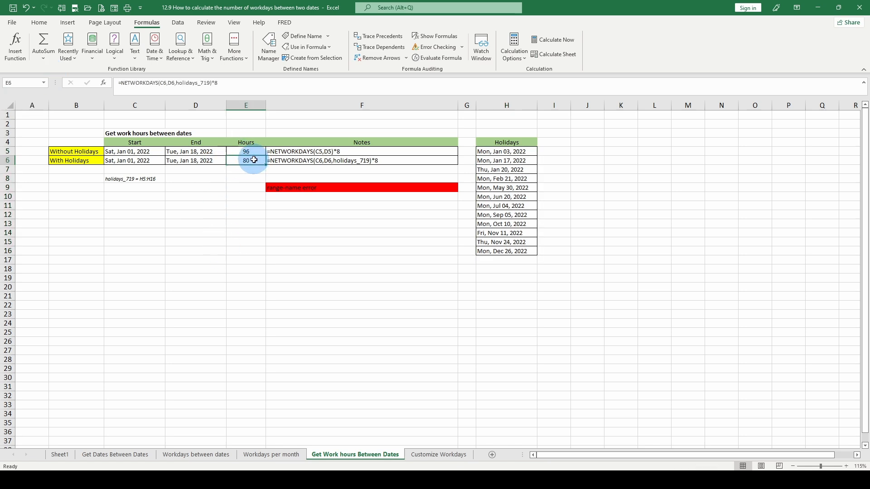
click(250, 151)
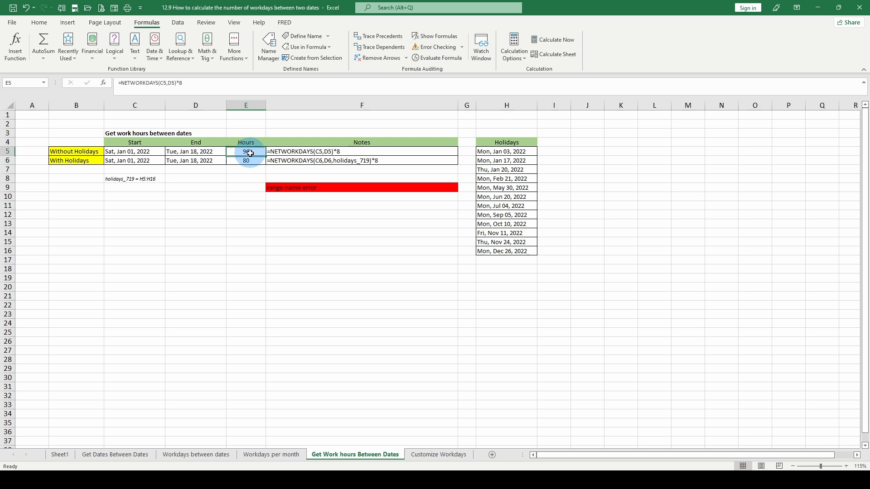
click(250, 161)
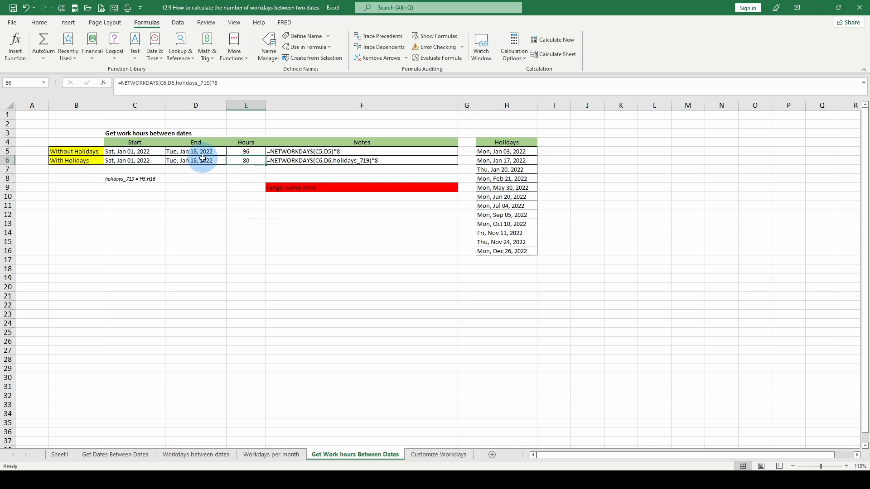
click(506, 152)
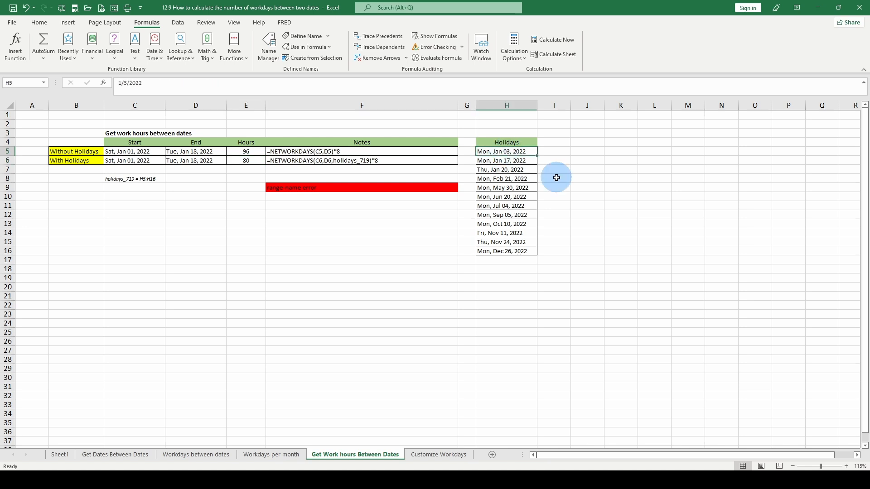
key(Down)
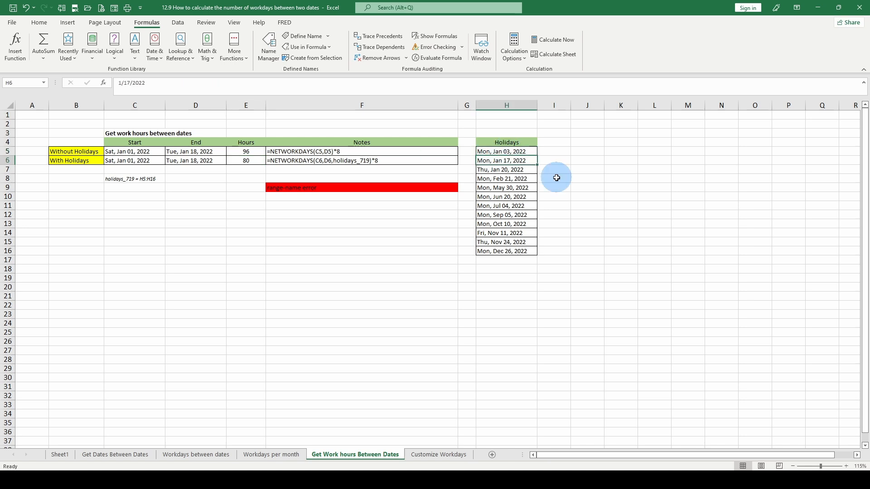